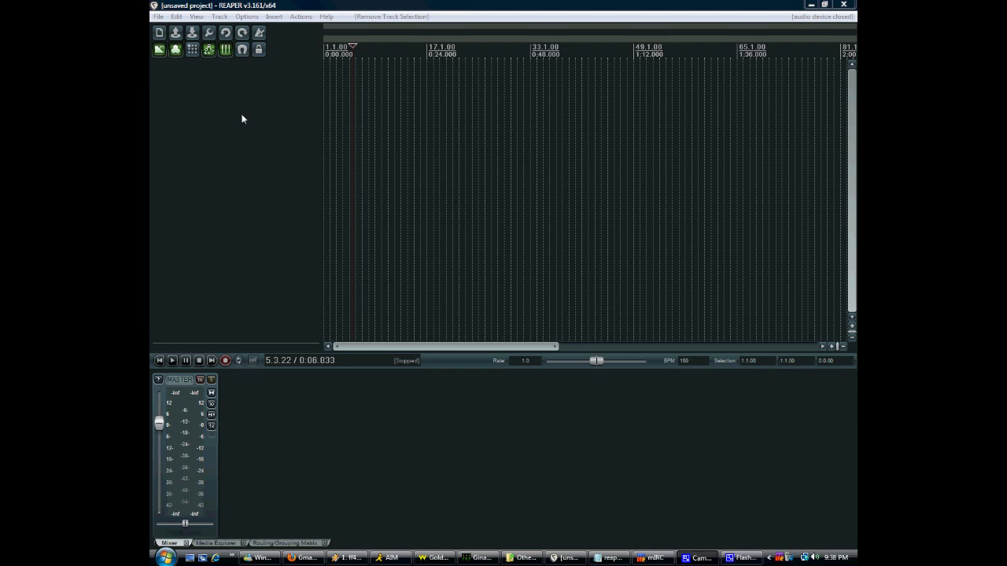
Add a new track and load the Helix synth from the favourite synth plugins
double_click(243, 72)
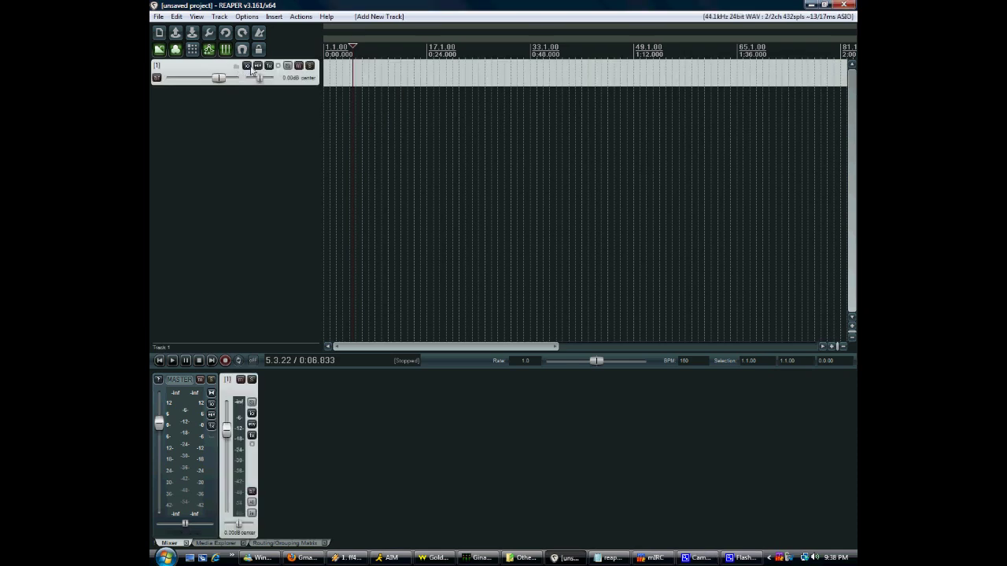
click(269, 67)
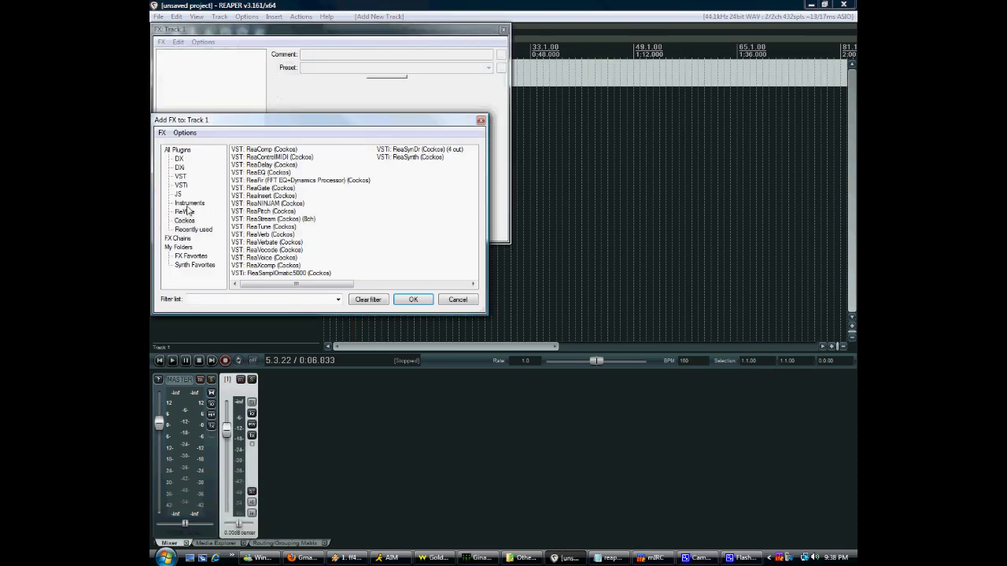
click(194, 264)
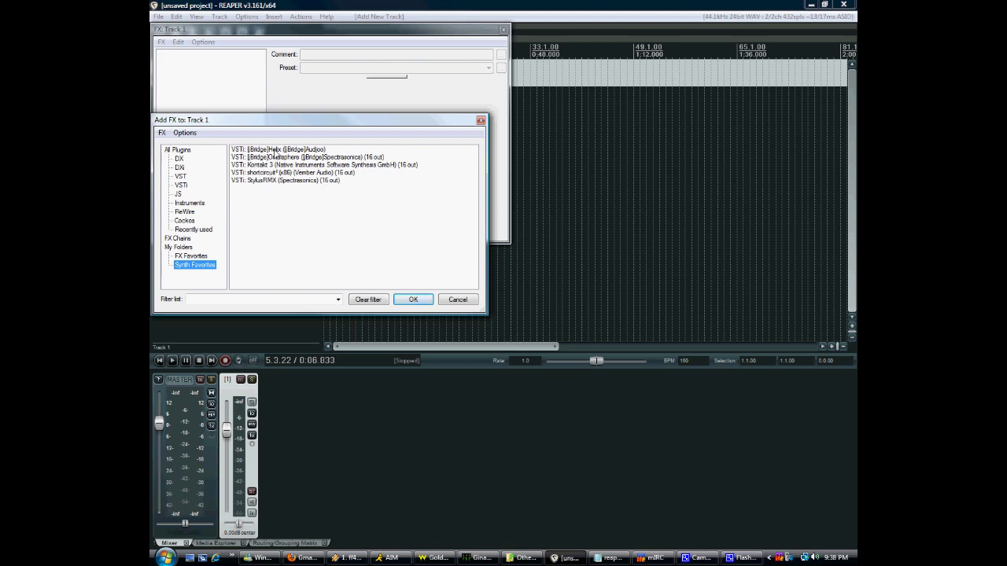
double_click(273, 149)
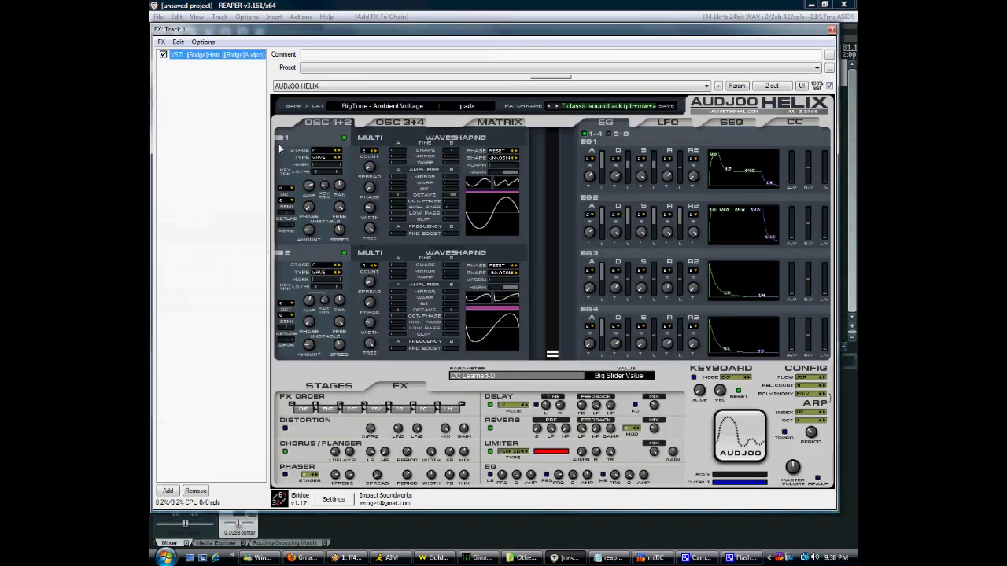
drag(252, 35, 321, 223)
Set track 1's input to all MIDI inputs on all channels, enable monitoring, and arm it
drag(293, 84, 293, 123)
click(182, 92)
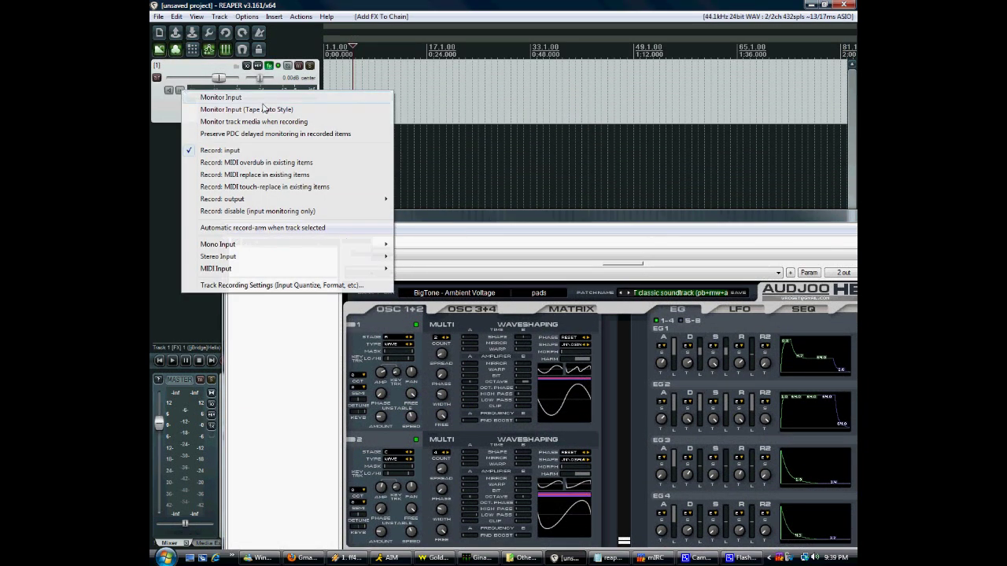
mouse_move(295, 271)
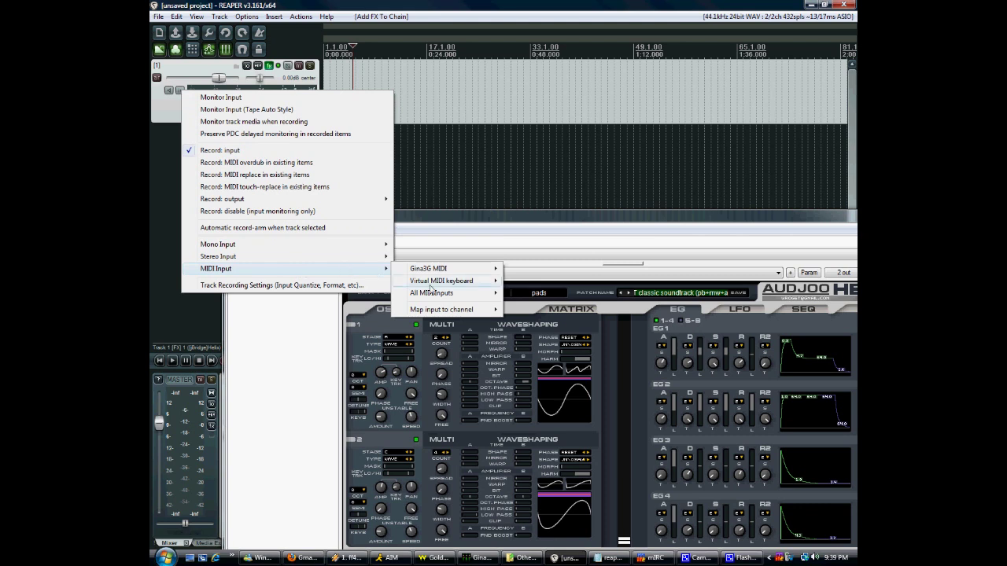
mouse_move(442, 294)
click(534, 293)
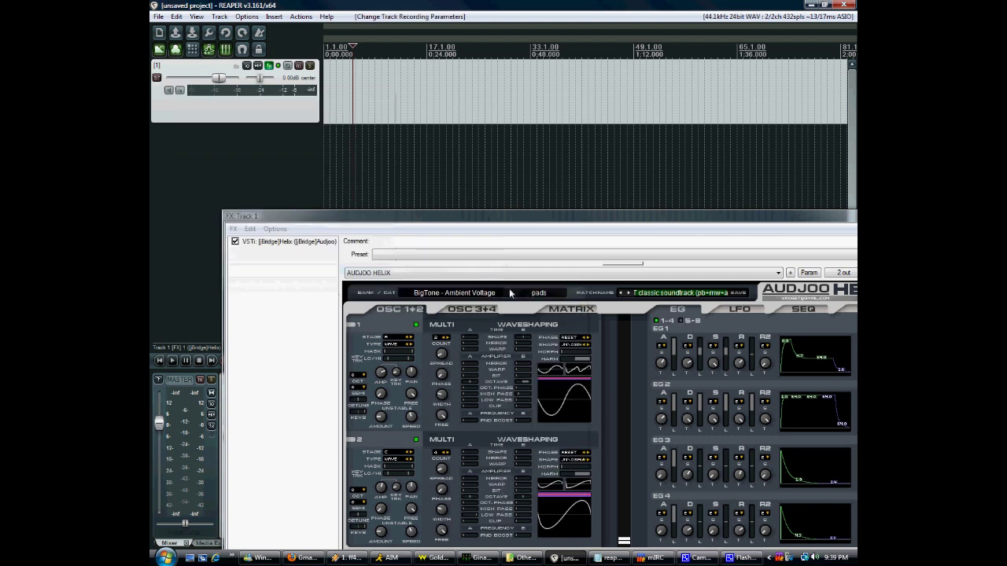
click(169, 92)
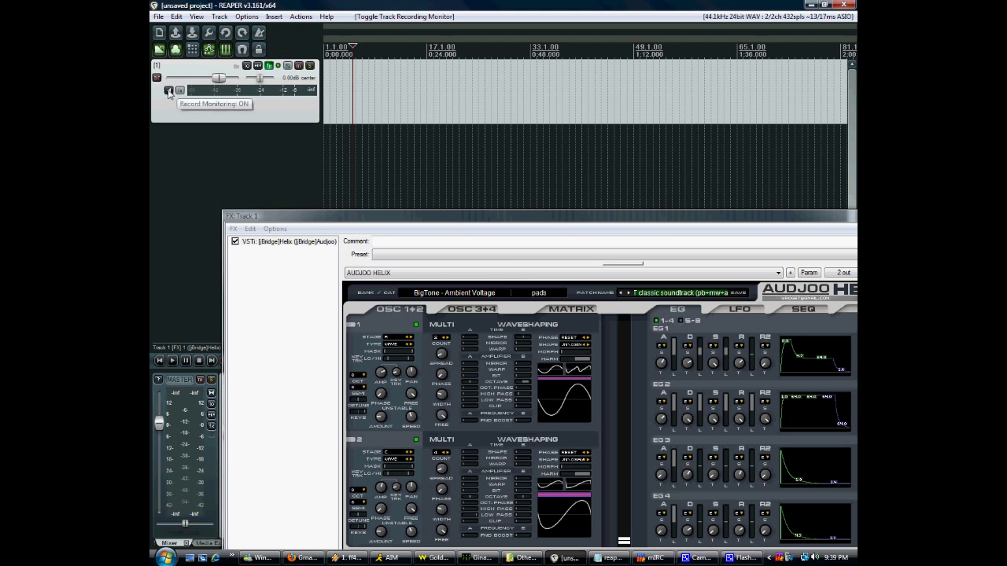
click(157, 78)
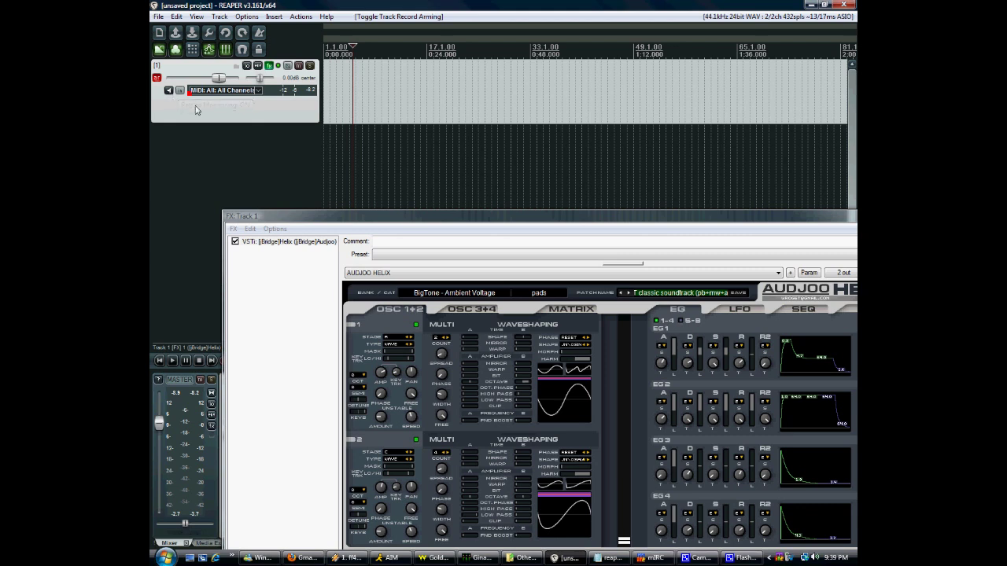
key(Delete)
Delete the old track and add a new track 1 hosting the Helix synth
key(Return)
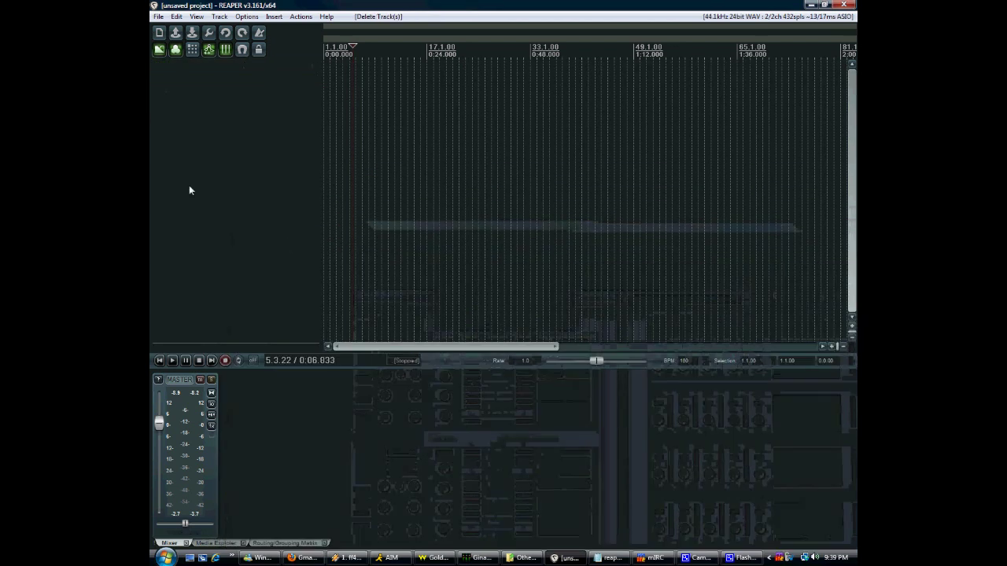
double_click(241, 68)
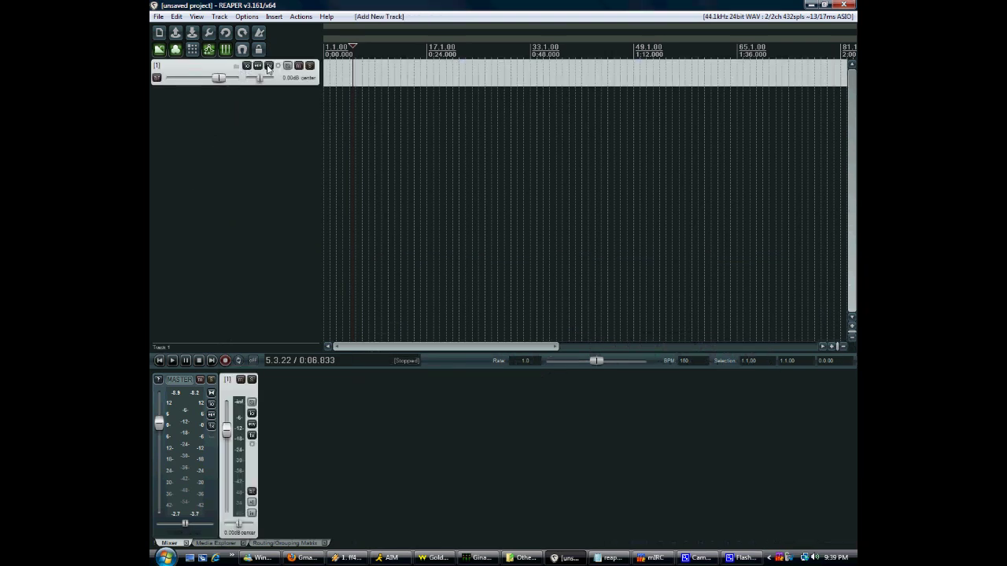
click(268, 68)
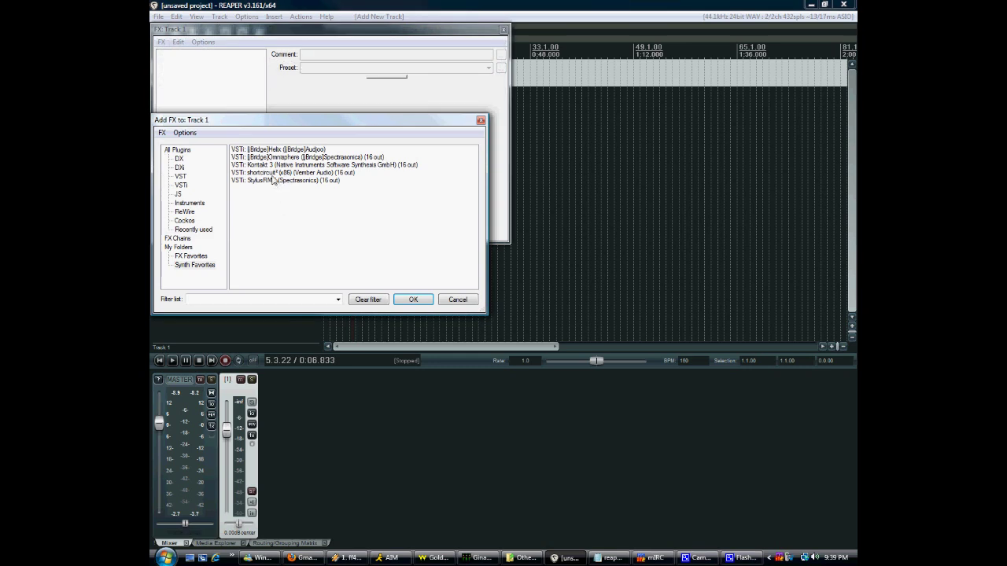
double_click(274, 149)
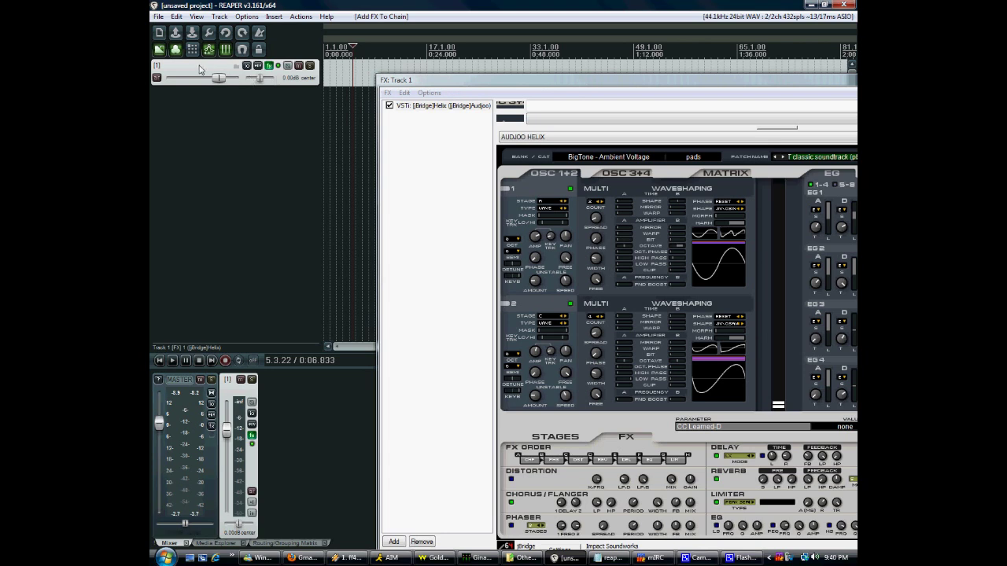
Arm track 1, set its input to all MIDI channels, and turn on input monitoring
click(157, 78)
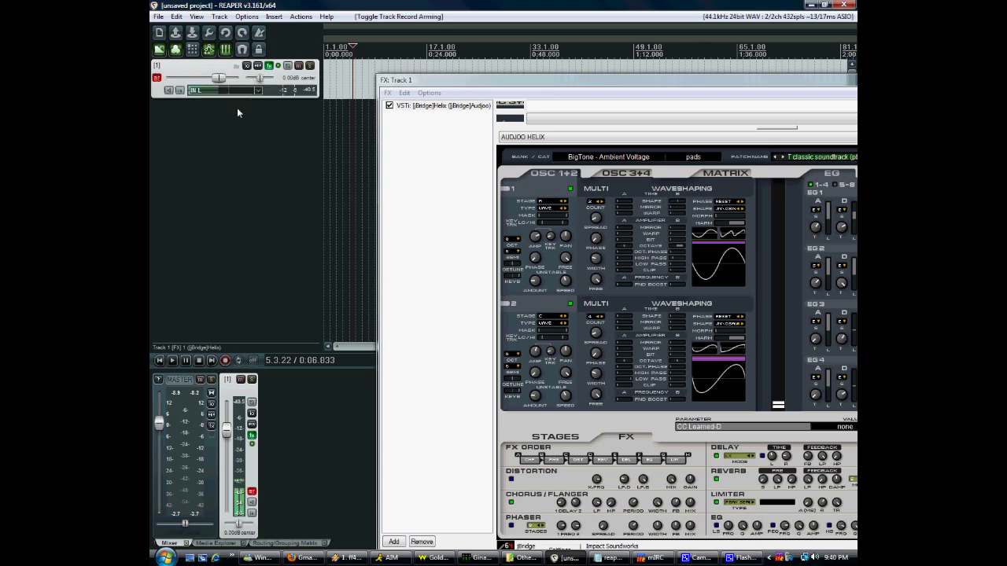
right_click(170, 93)
mouse_move(369, 269)
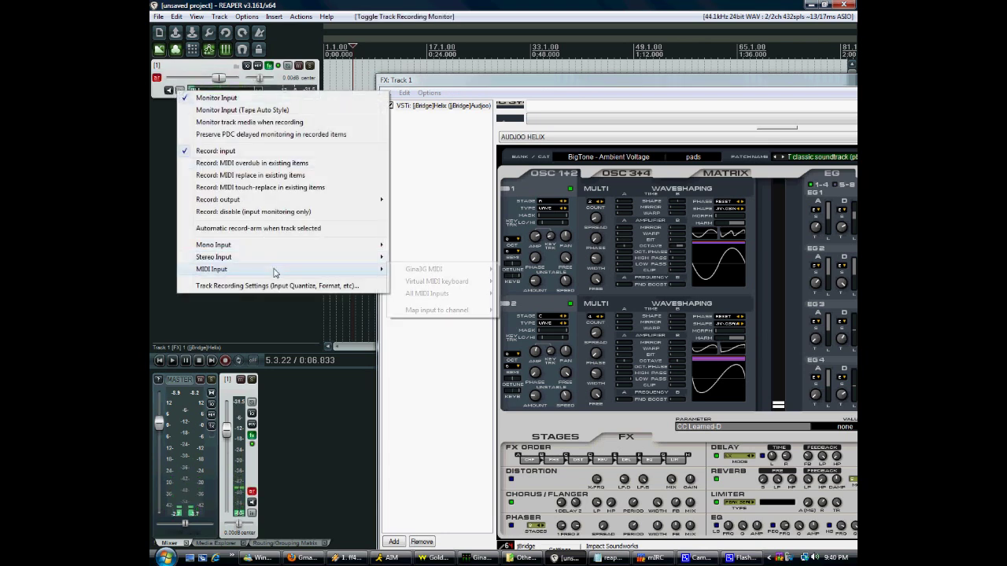
mouse_move(427, 293)
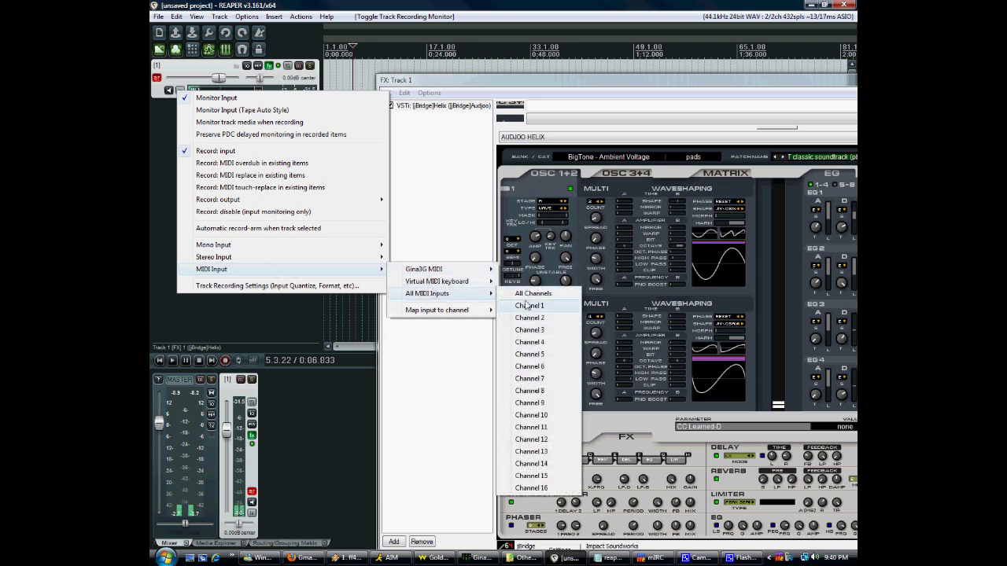
click(531, 294)
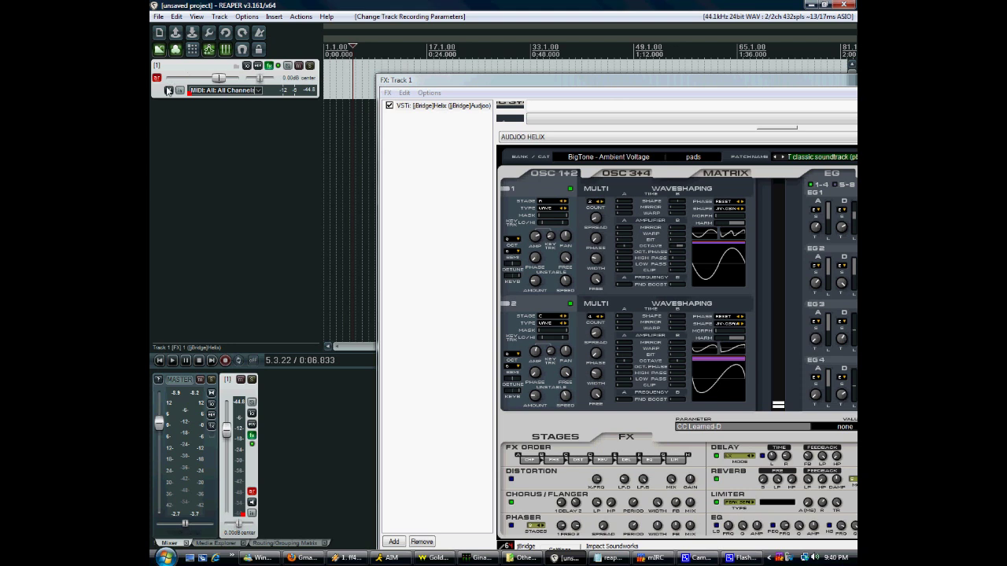
click(168, 91)
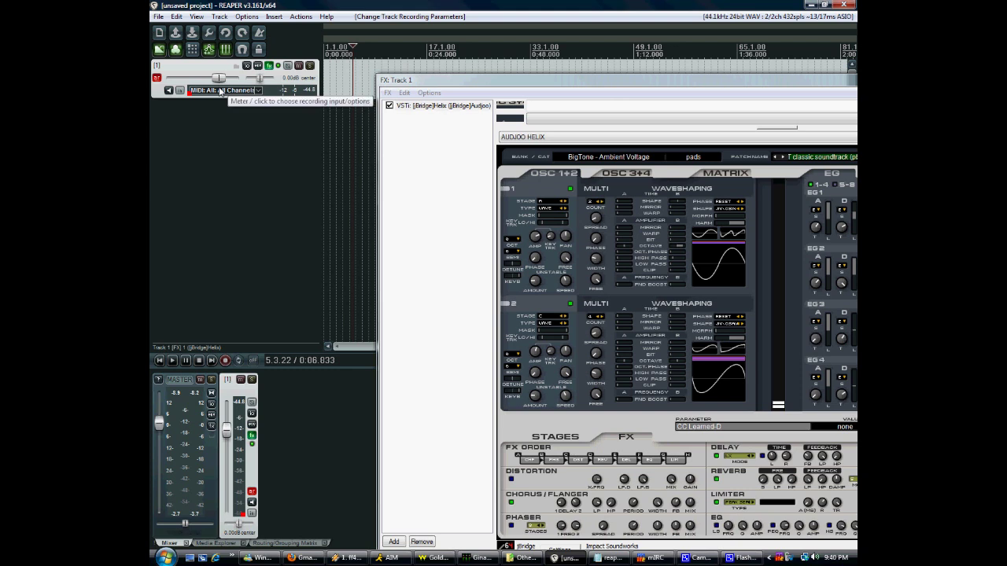
right_click(190, 71)
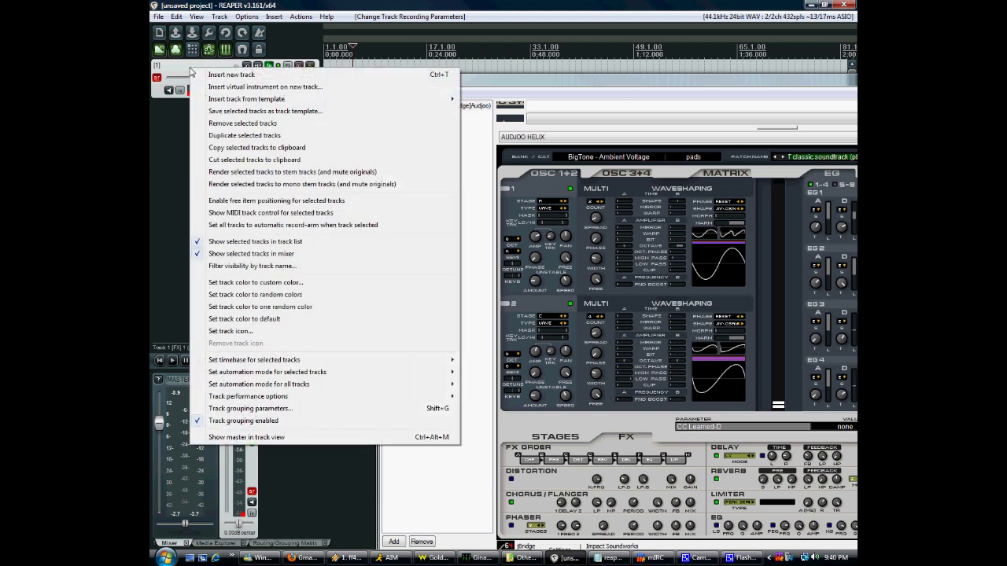
Save the track as template 'Helix synth' and insert a second track from it
click(252, 112)
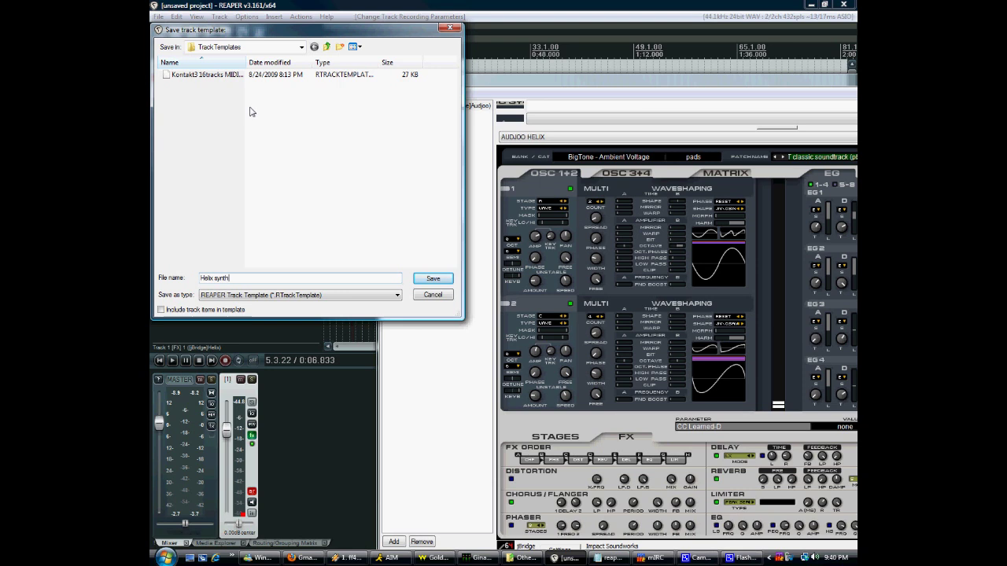
key(Return)
right_click(249, 109)
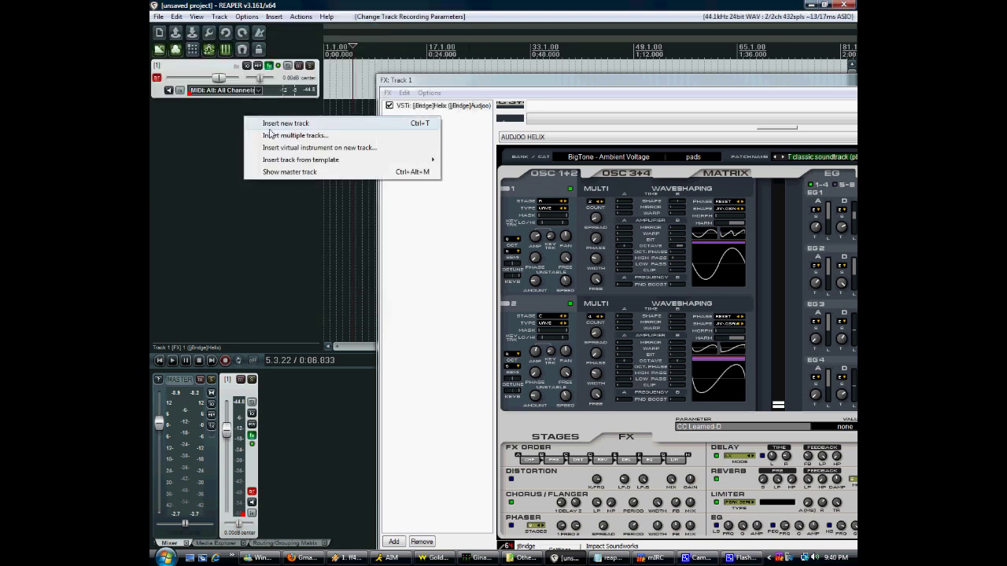
mouse_move(275, 163)
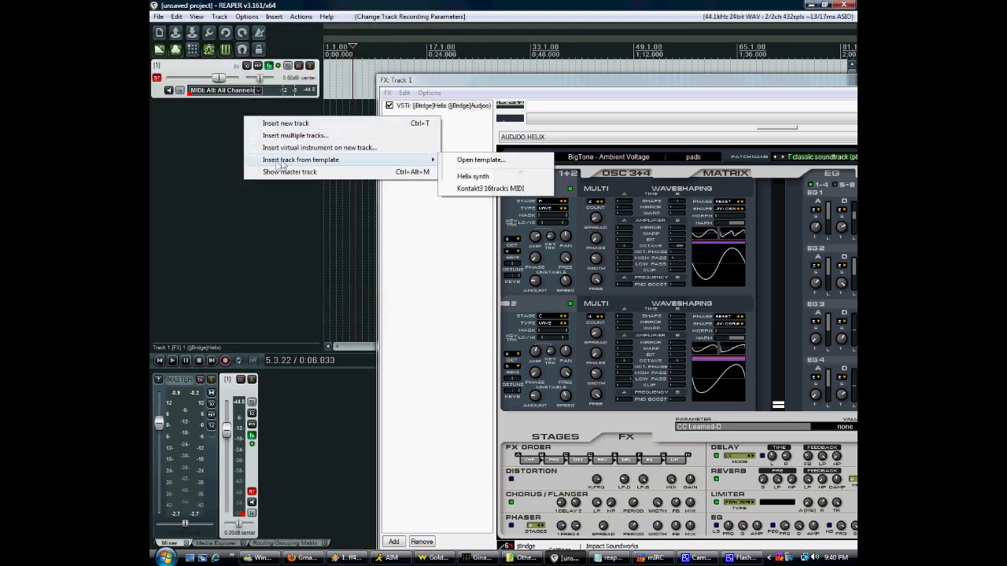
click(472, 177)
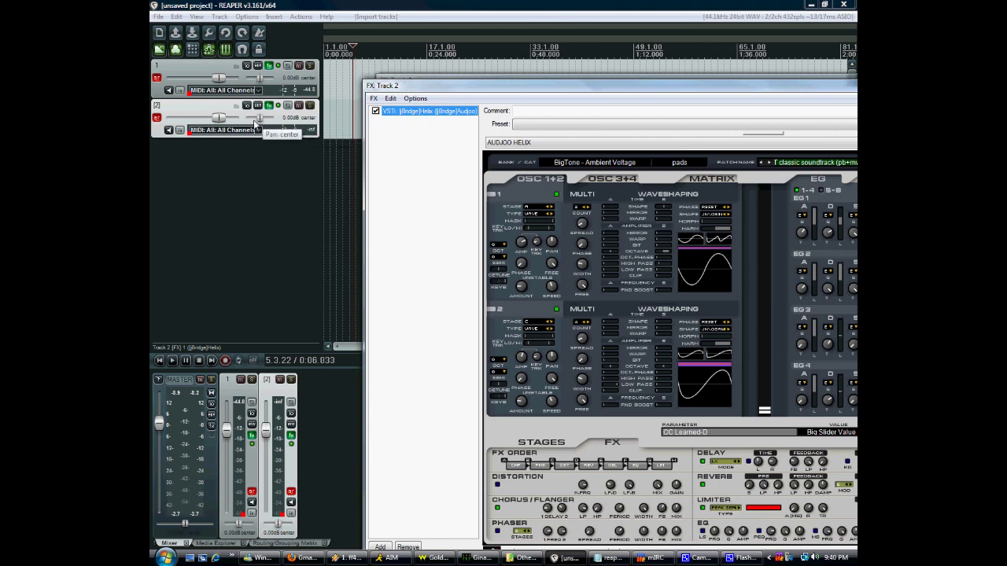
Delete both existing Helix tracks to start over
click(307, 90)
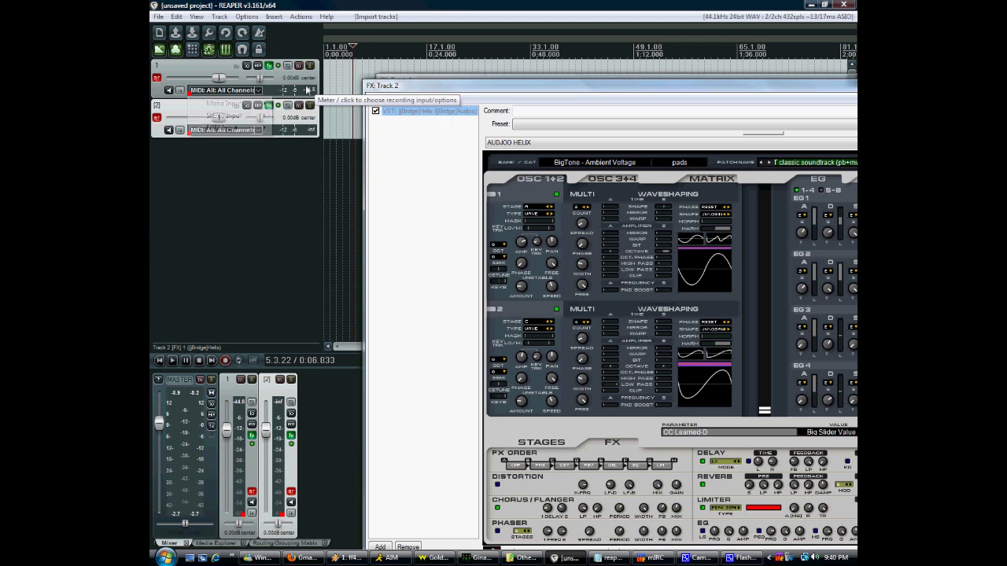
click(303, 120)
key(Delete)
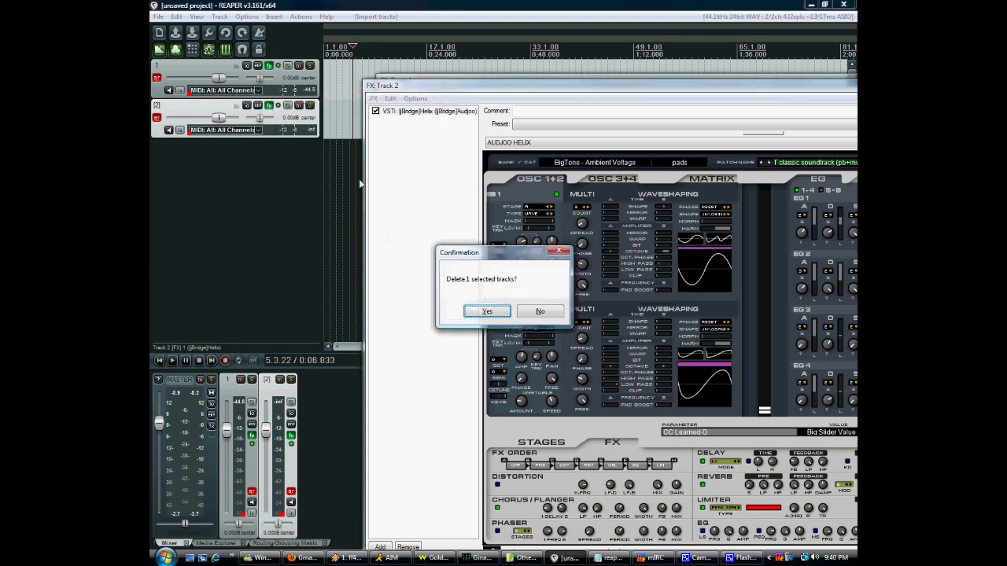
key(Return)
click(302, 87)
key(Escape)
key(Delete)
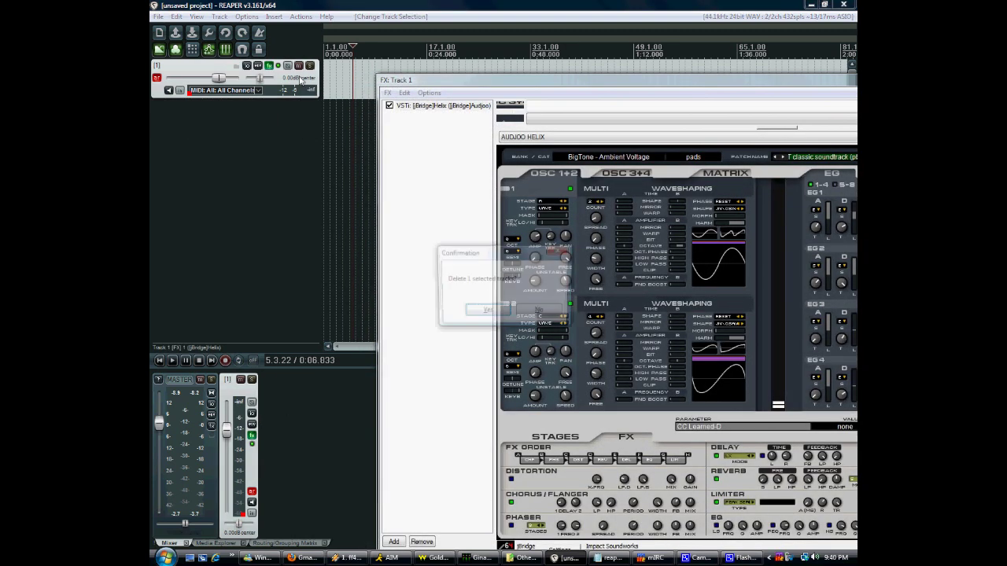
key(Return)
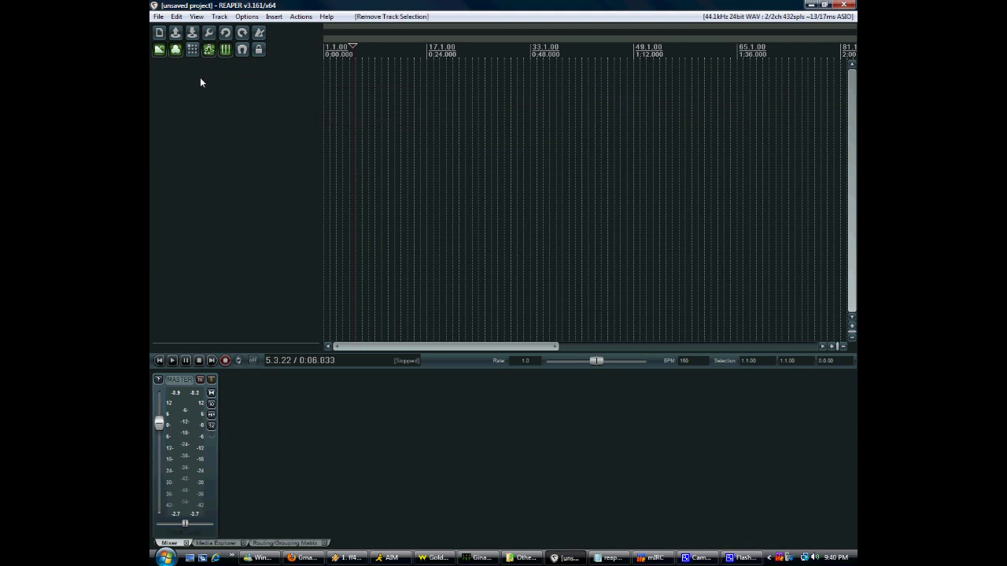
Insert a new track 1 and load VSTi Kontakt 3 (16 out) on it
right_click(206, 78)
click(228, 83)
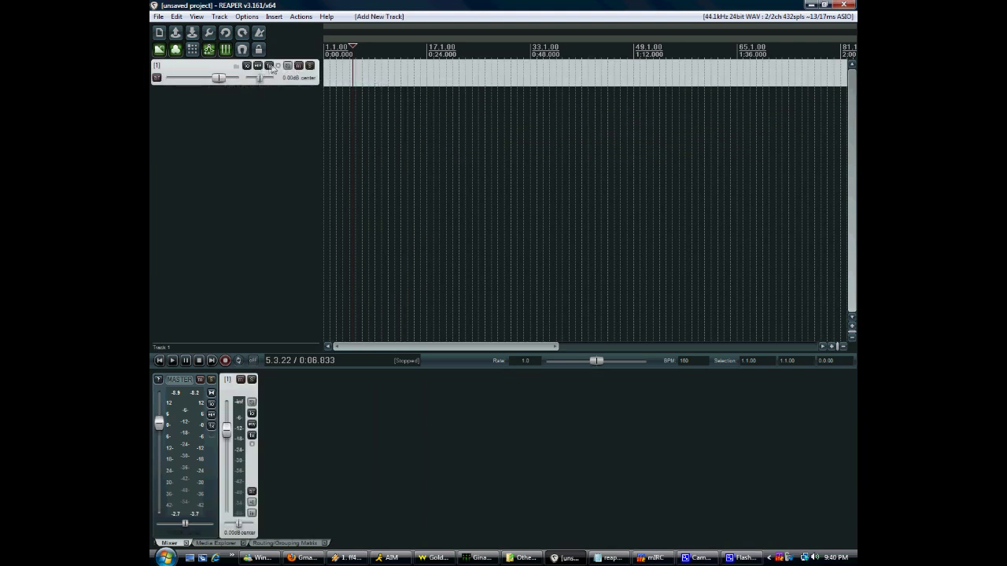
click(287, 66)
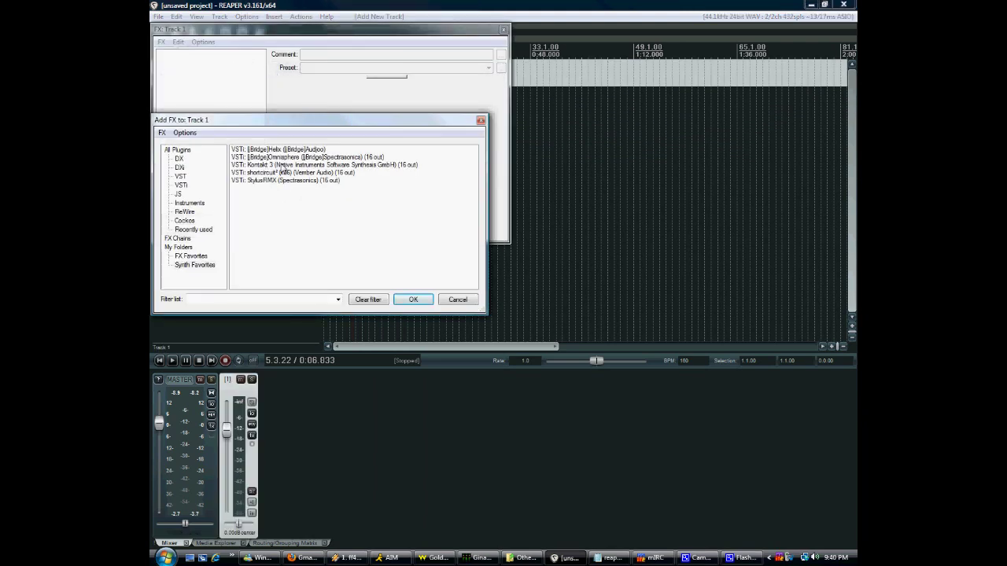
click(285, 166)
double_click(285, 166)
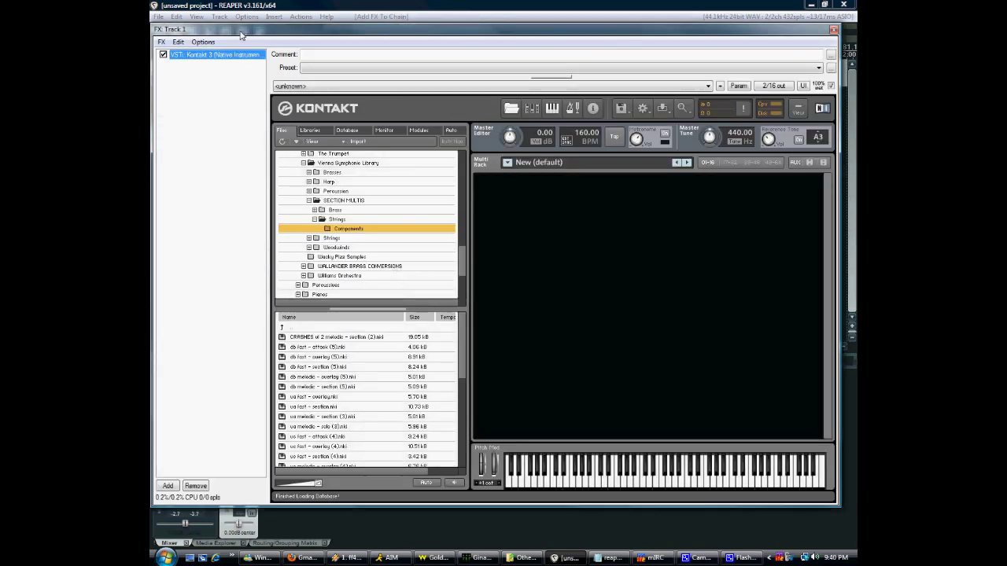
drag(231, 34, 420, 118)
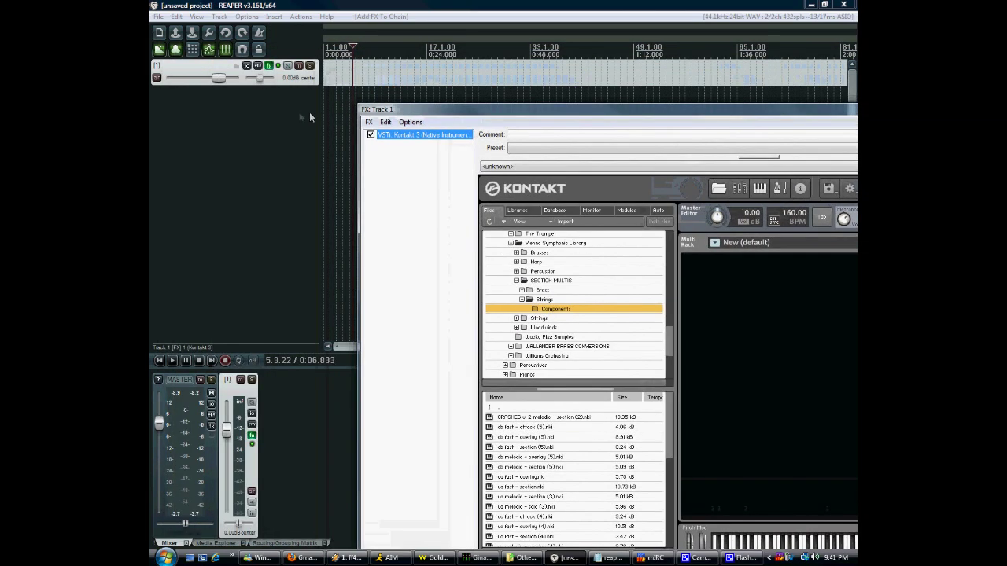
Add four empty tracks below the instrument track, making tracks 2–5
double_click(295, 112)
double_click(280, 142)
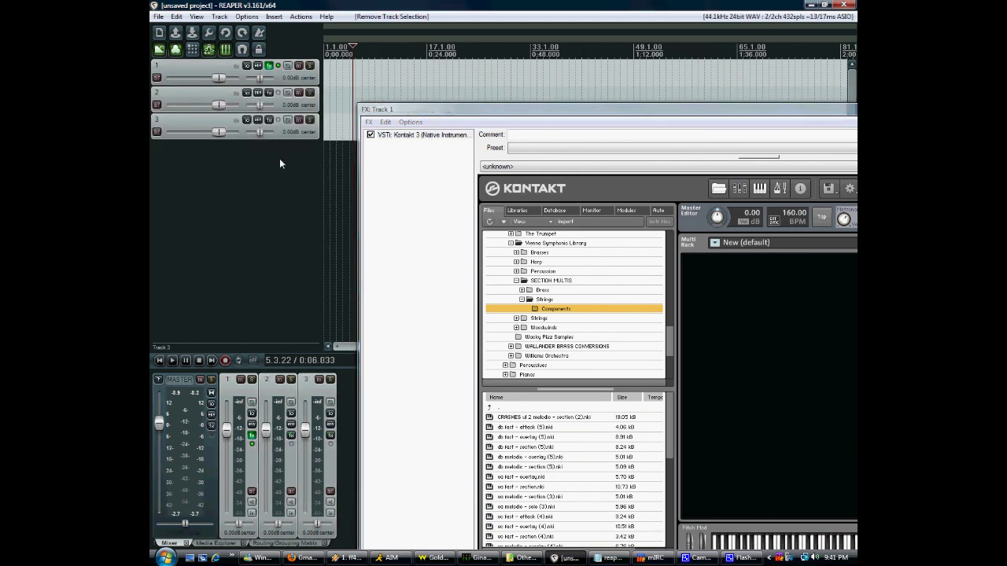
double_click(279, 158)
double_click(281, 177)
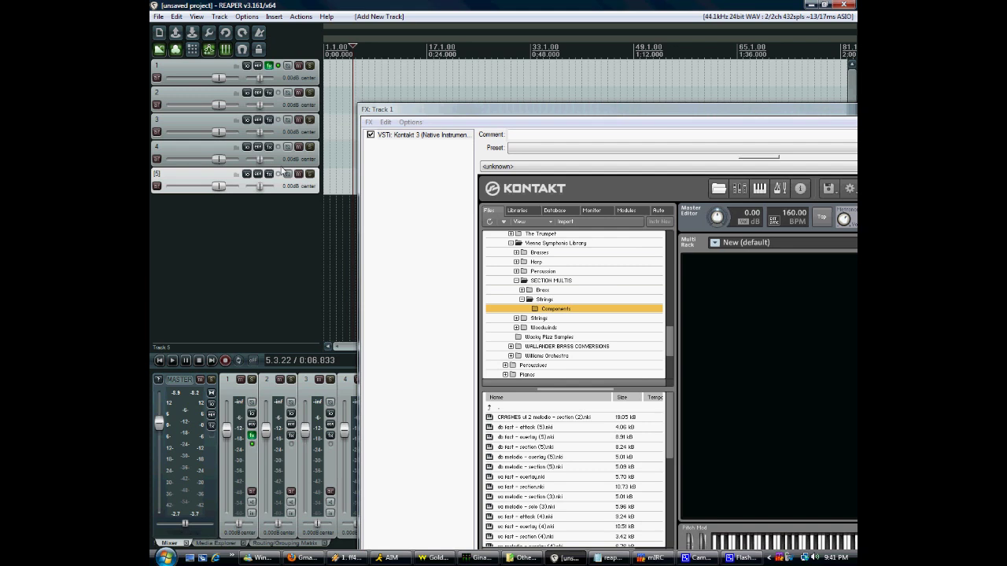
Rename track 1 to 'kontakt'
double_click(214, 66)
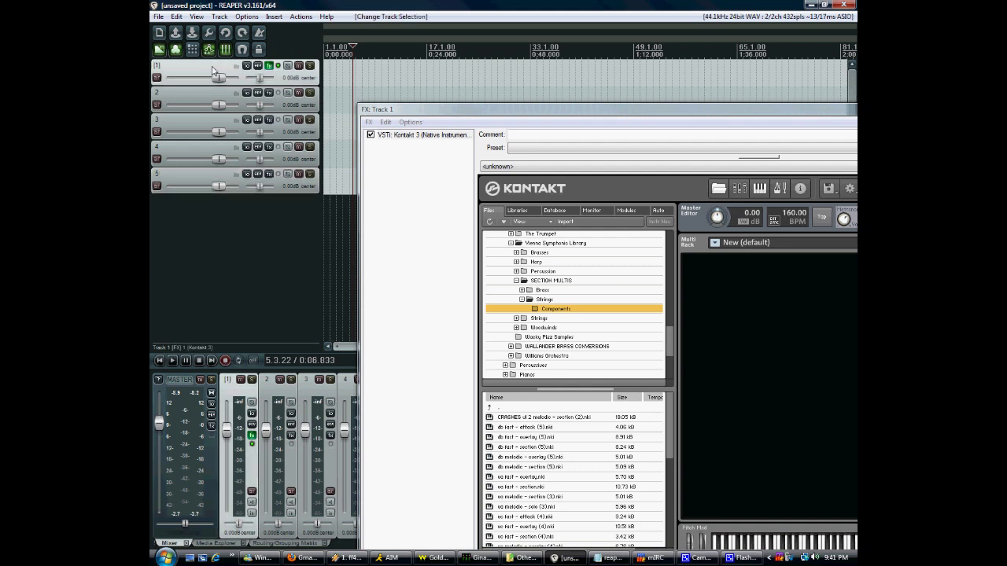
text(kon)
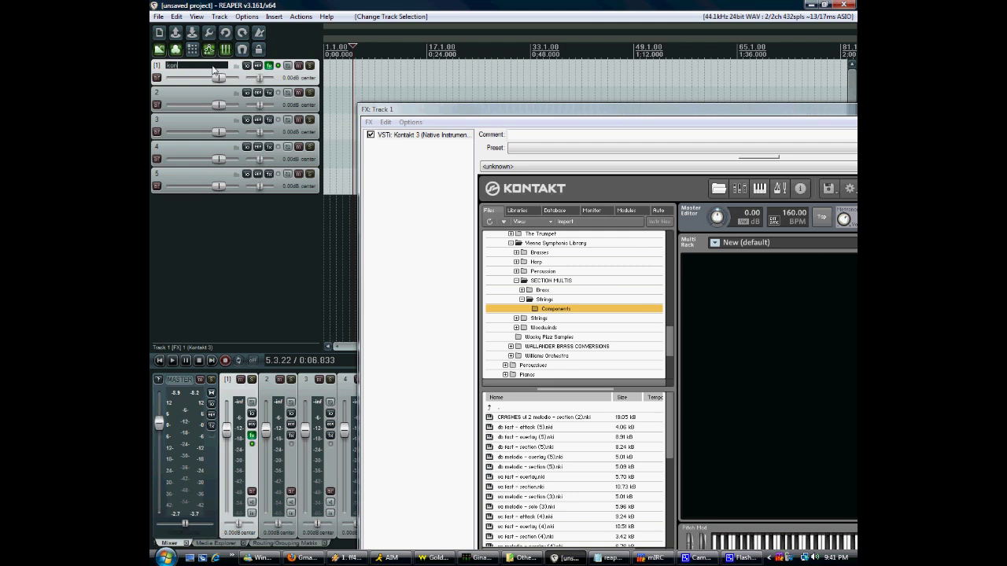
text(takt)
key(Return)
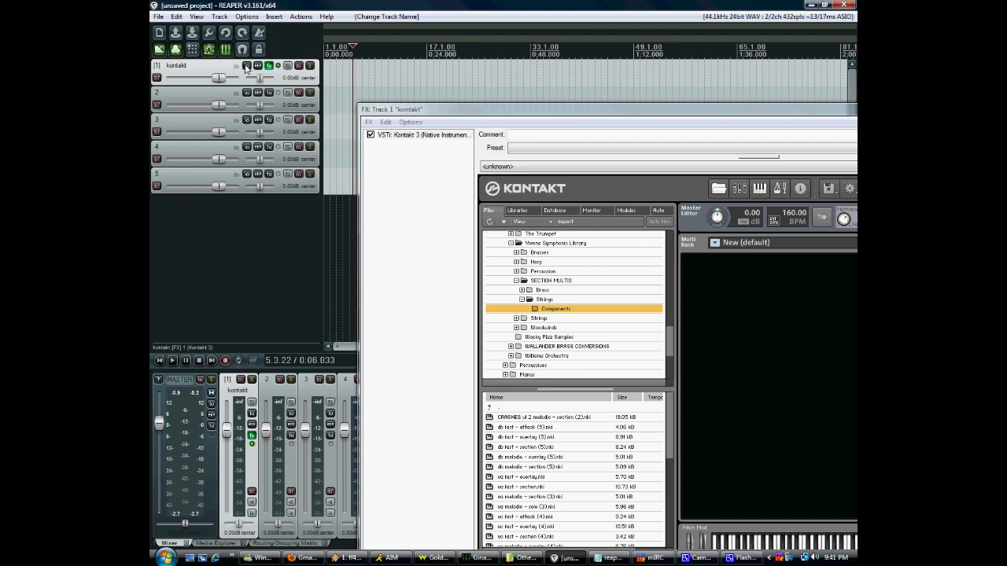
Inspect track 2's possible send destinations, then close its routing window
click(247, 93)
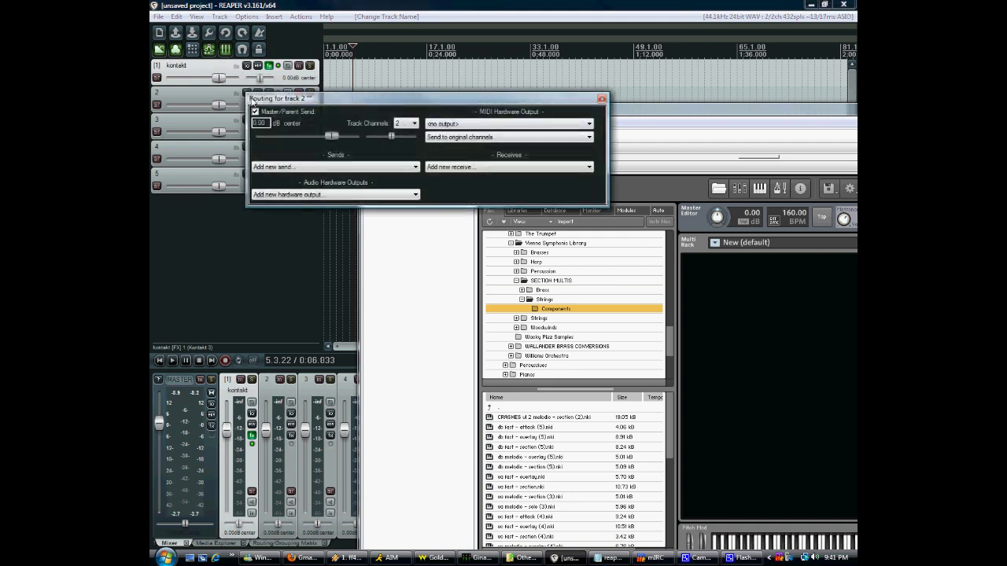
click(335, 167)
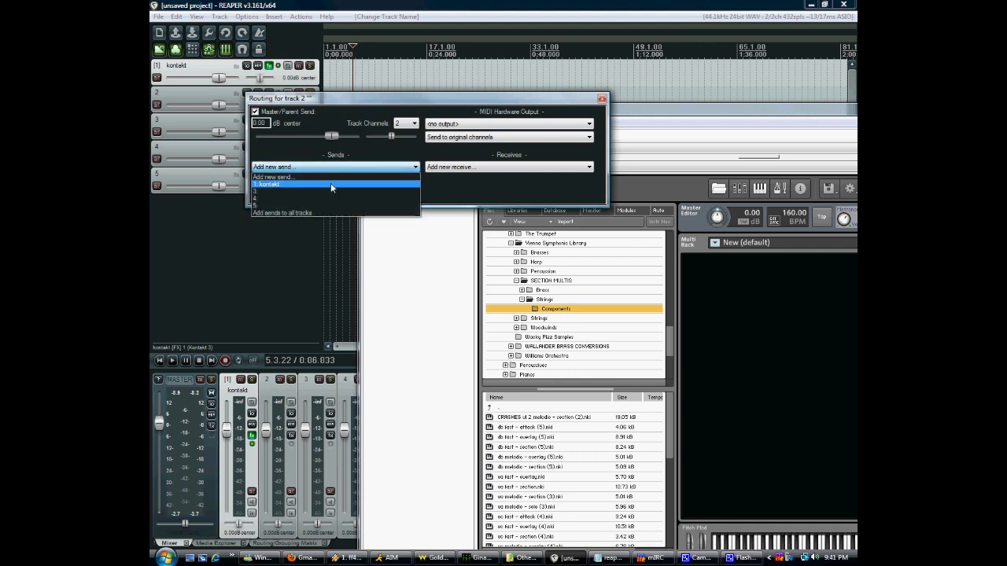
click(602, 98)
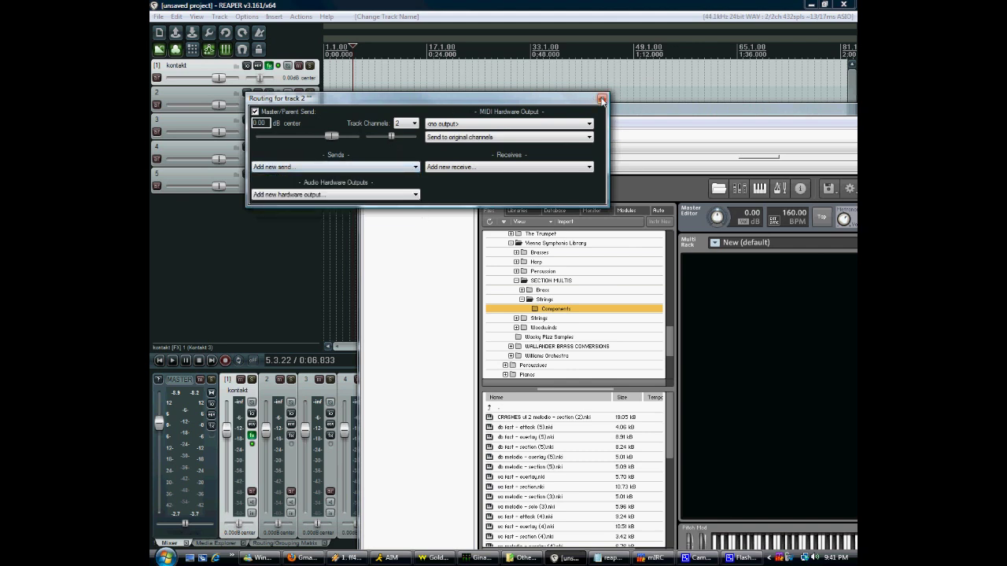
click(602, 99)
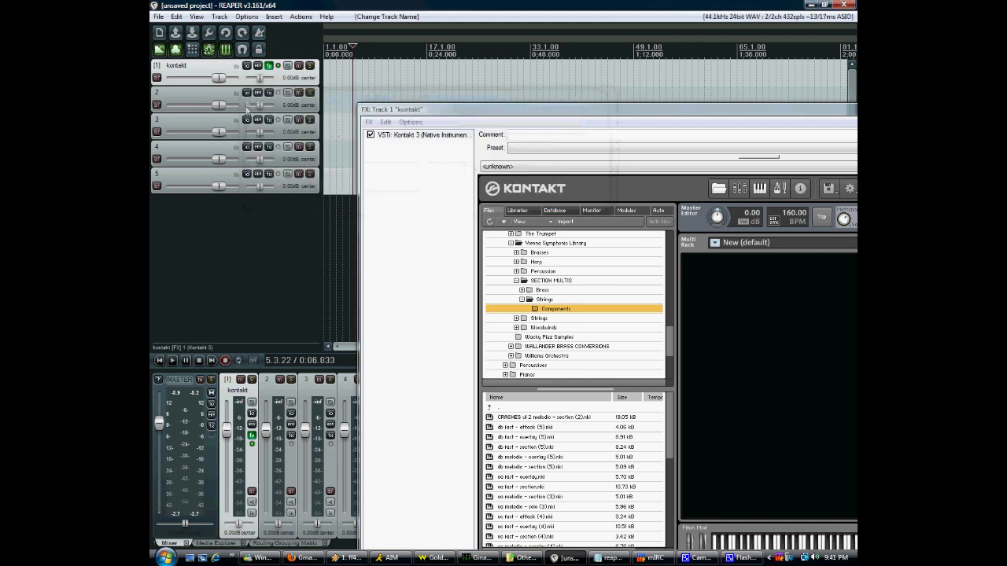
Add receives from all tracks to 'kontakt' and check track 2's receive MIDI channels
click(247, 66)
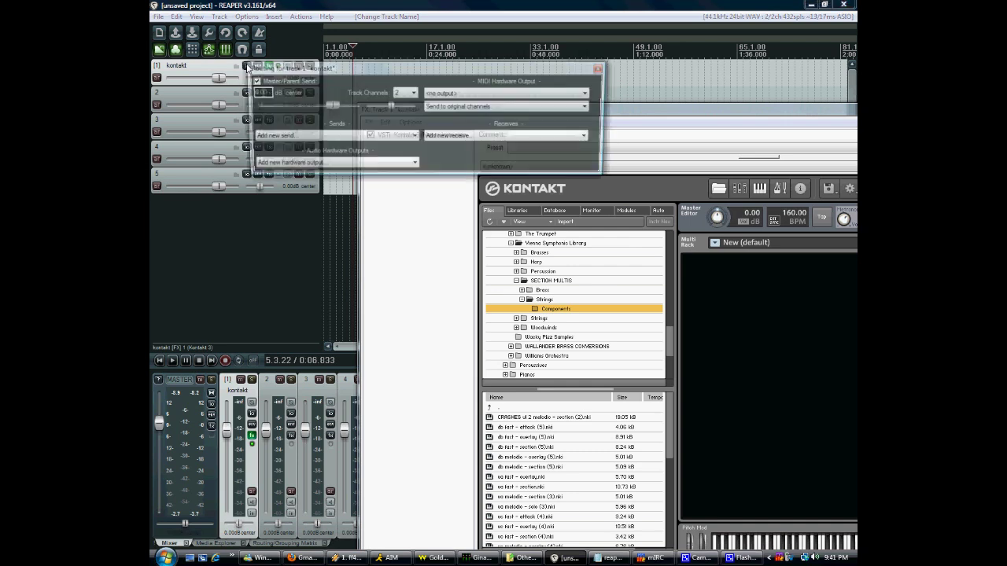
click(525, 138)
click(456, 183)
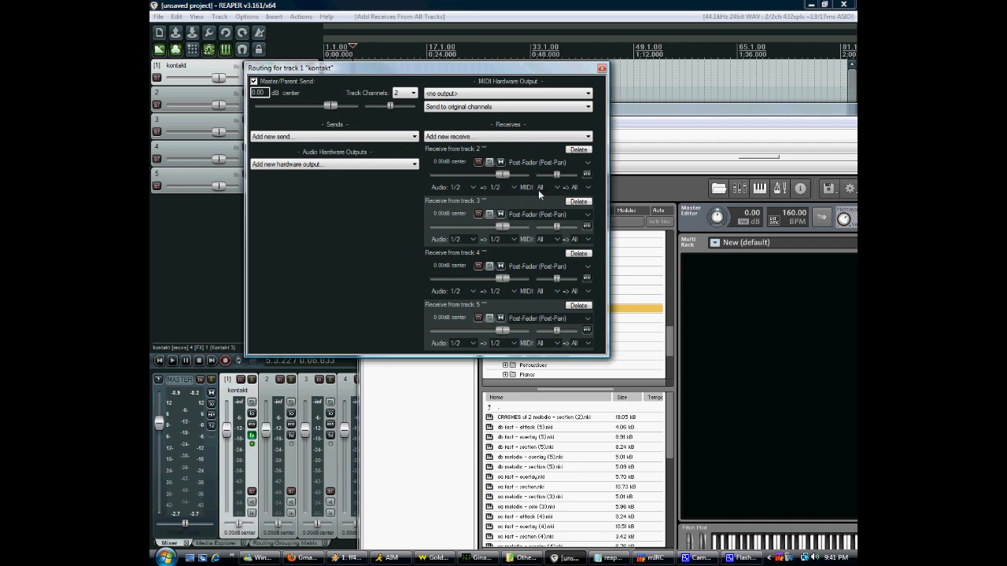
click(542, 188)
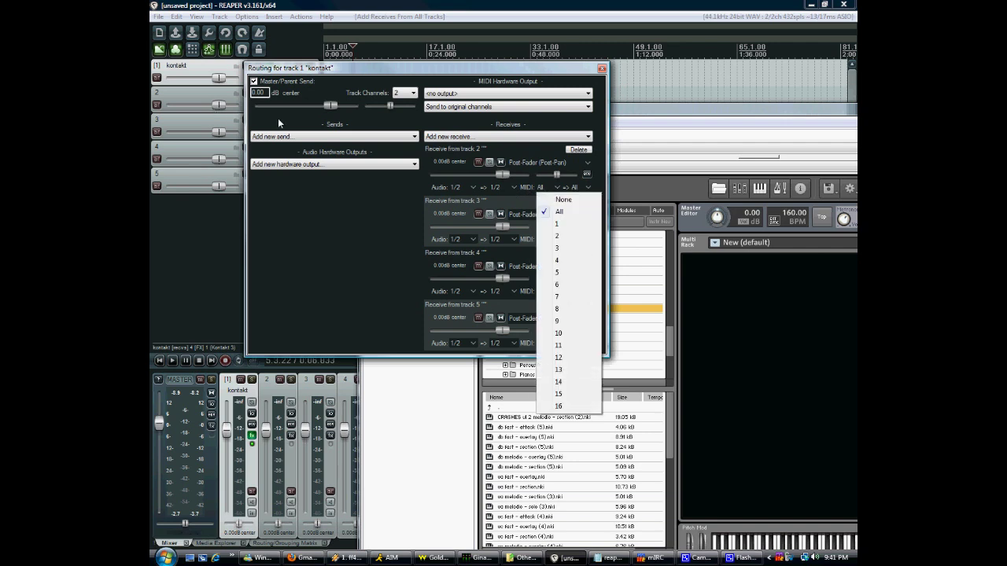
click(355, 204)
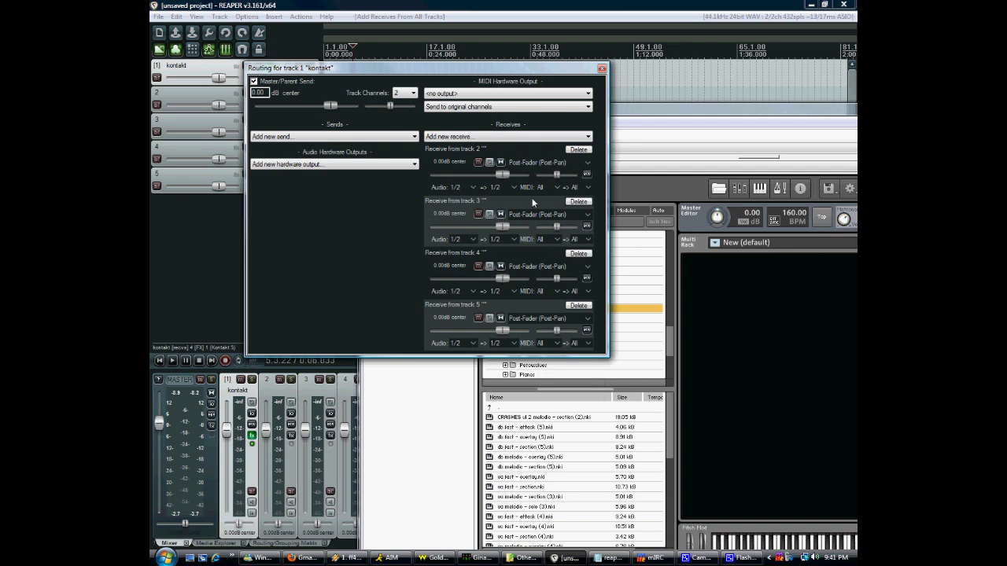
click(585, 188)
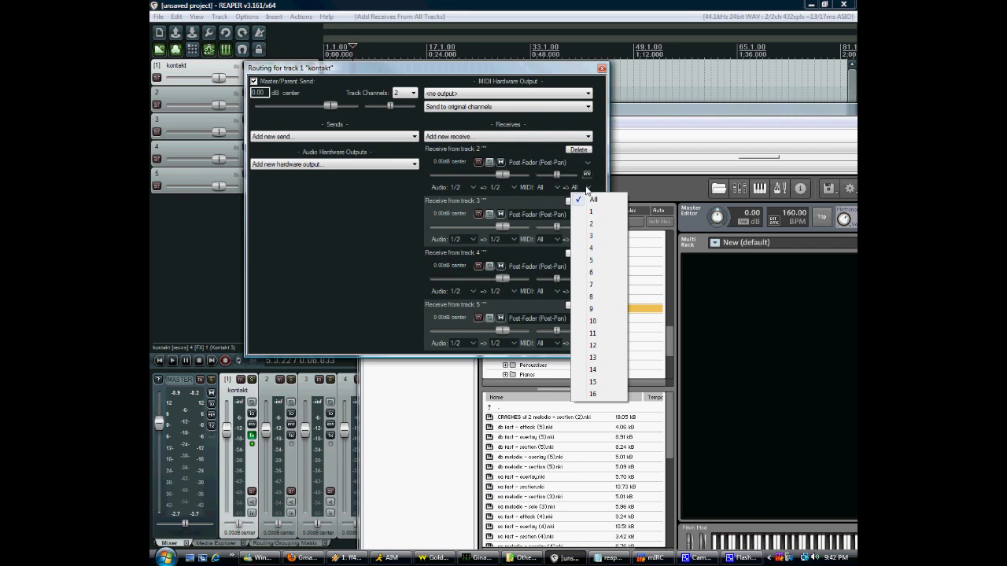
click(423, 213)
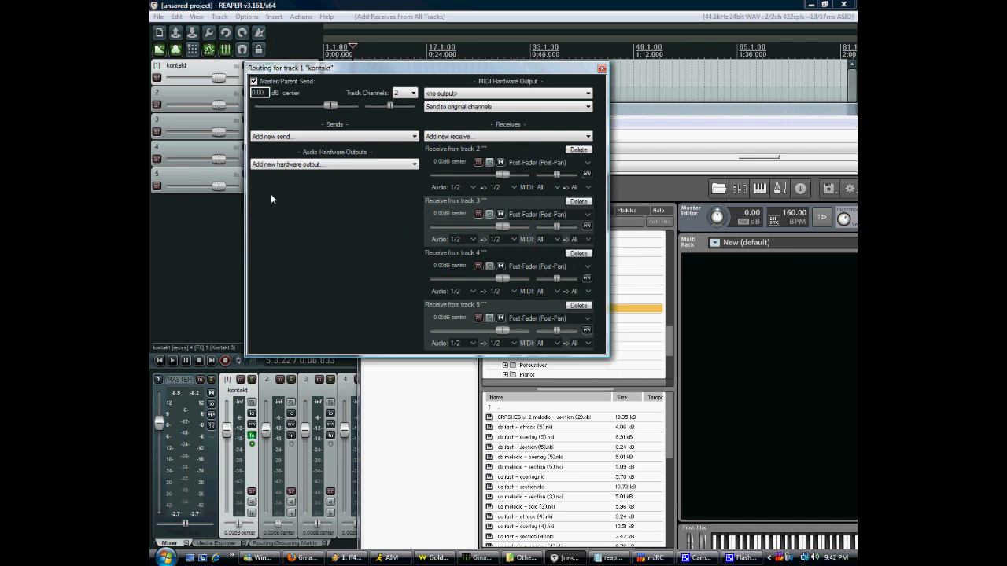
Name tracks 2 through 5 as '1', '2', '3' and '4'
click(190, 96)
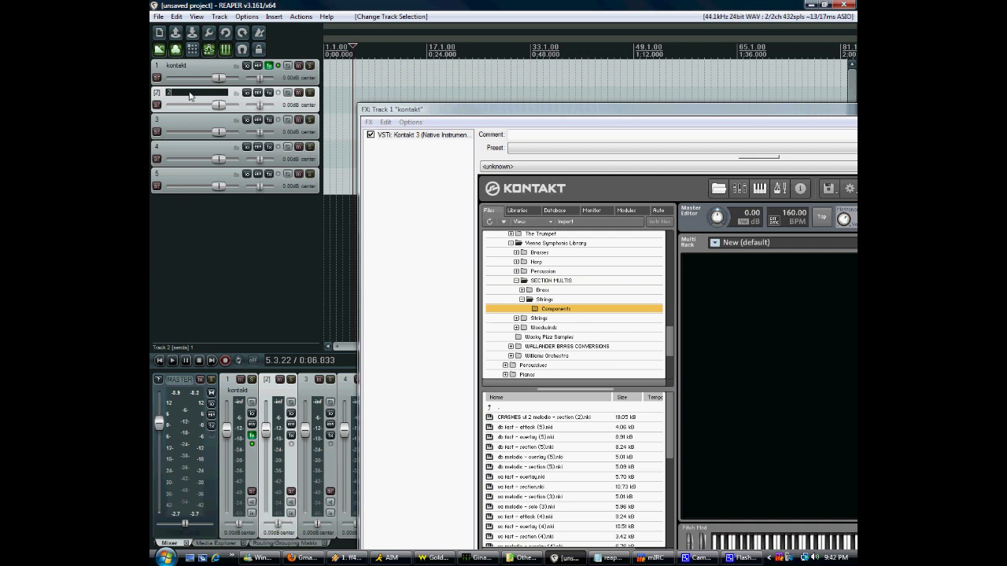
text(1)
key(Tab)
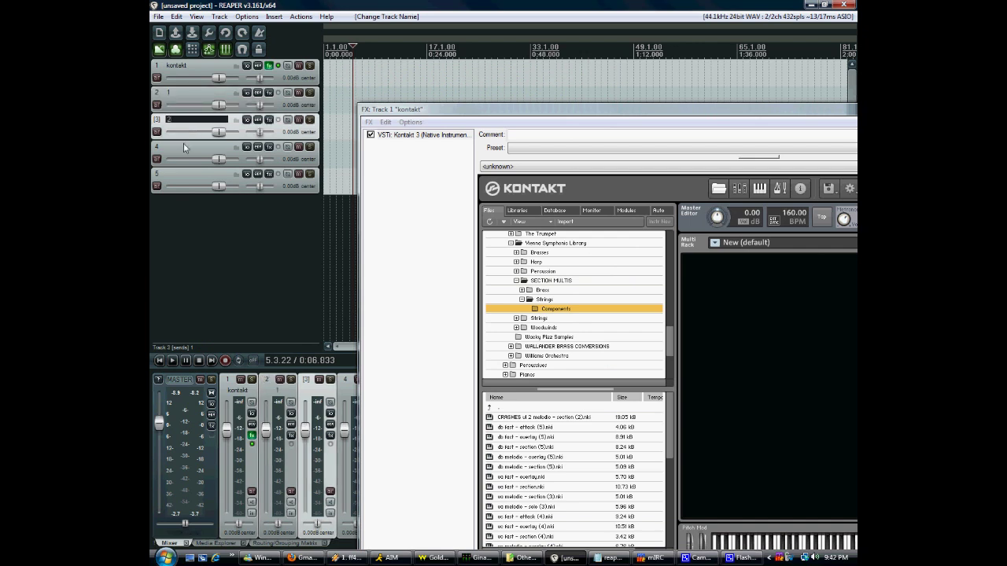
text(2)
key(Tab)
text(3)
key(Tab)
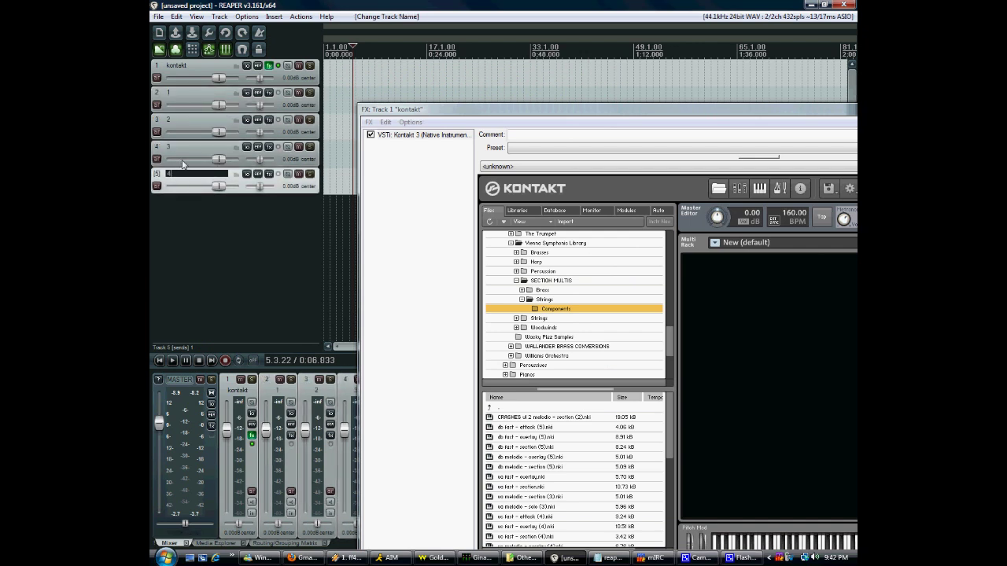
click(183, 163)
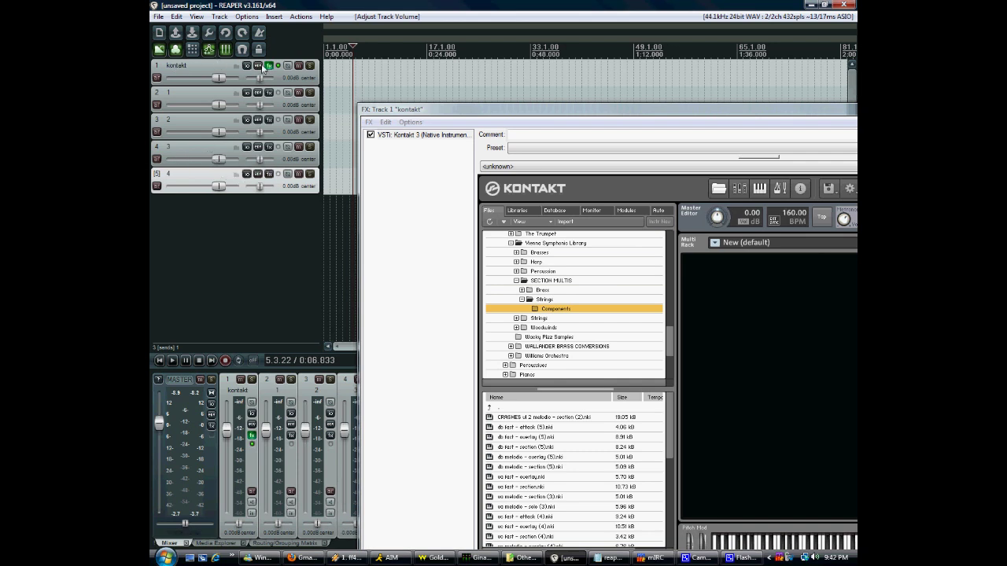
Route the four receives to MIDI channels 1, 2, 3 and 4, then bring Kontakt forward
click(258, 66)
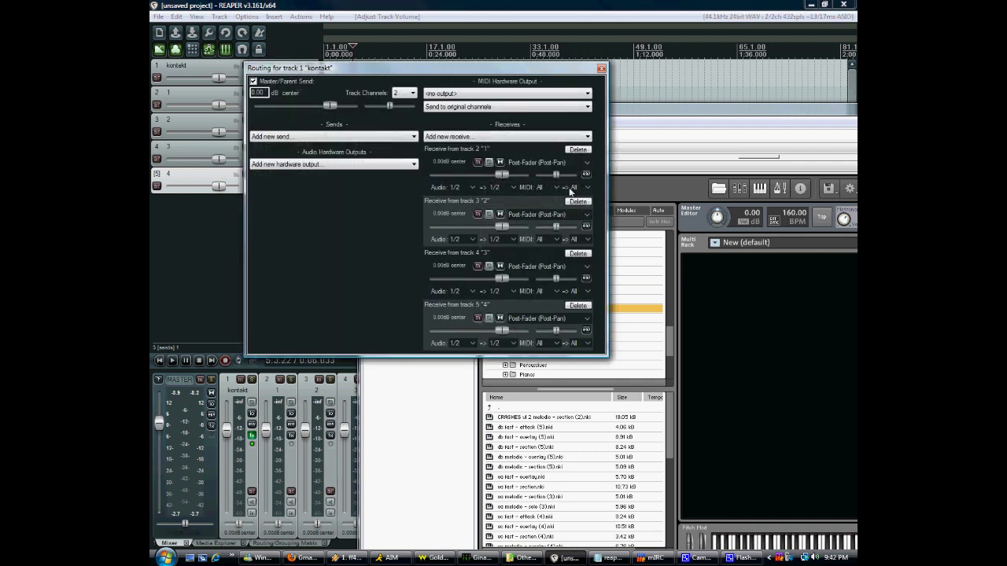
click(583, 188)
click(591, 211)
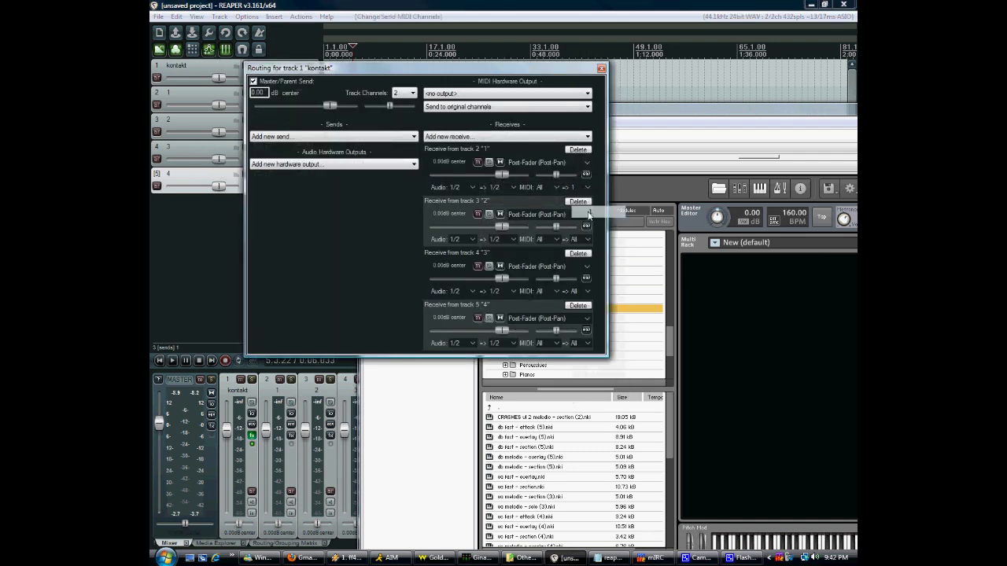
click(584, 239)
click(598, 277)
click(583, 291)
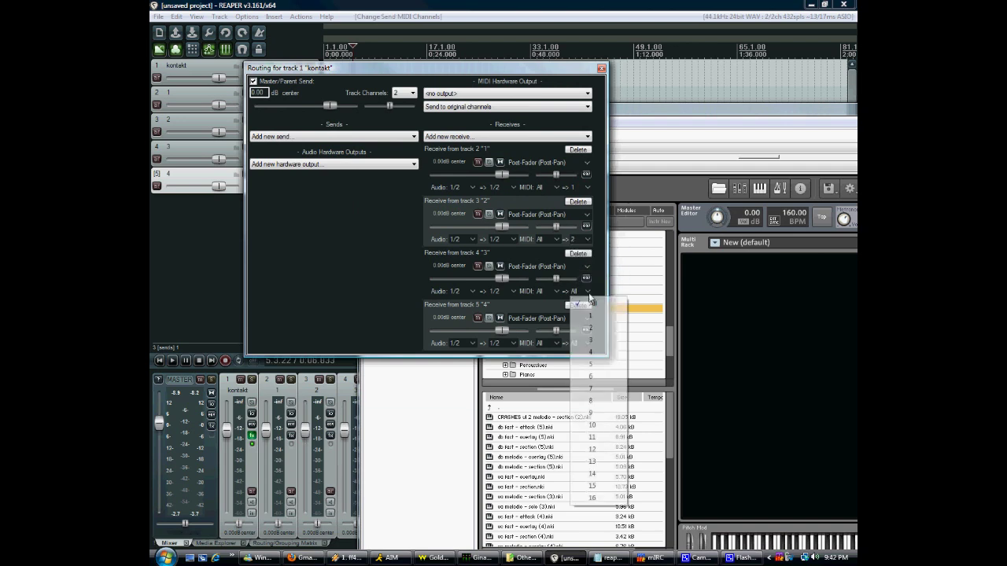
click(593, 341)
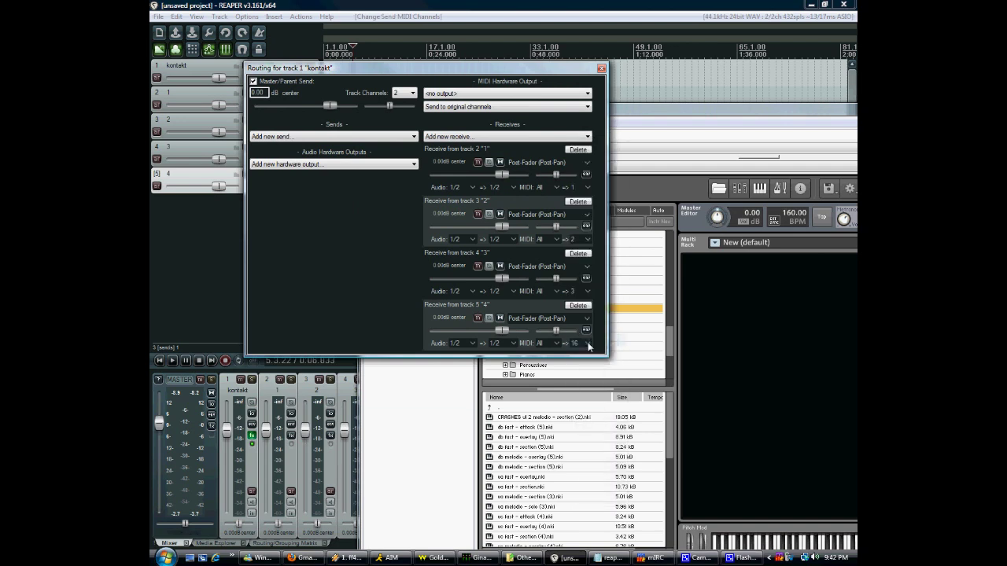
click(586, 343)
click(597, 196)
drag(384, 73, 487, 74)
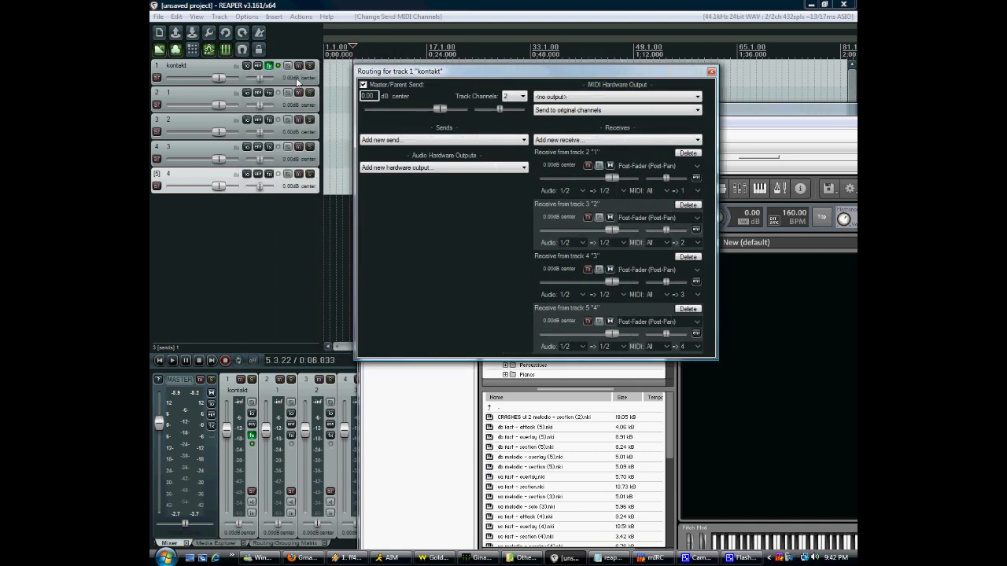
click(298, 81)
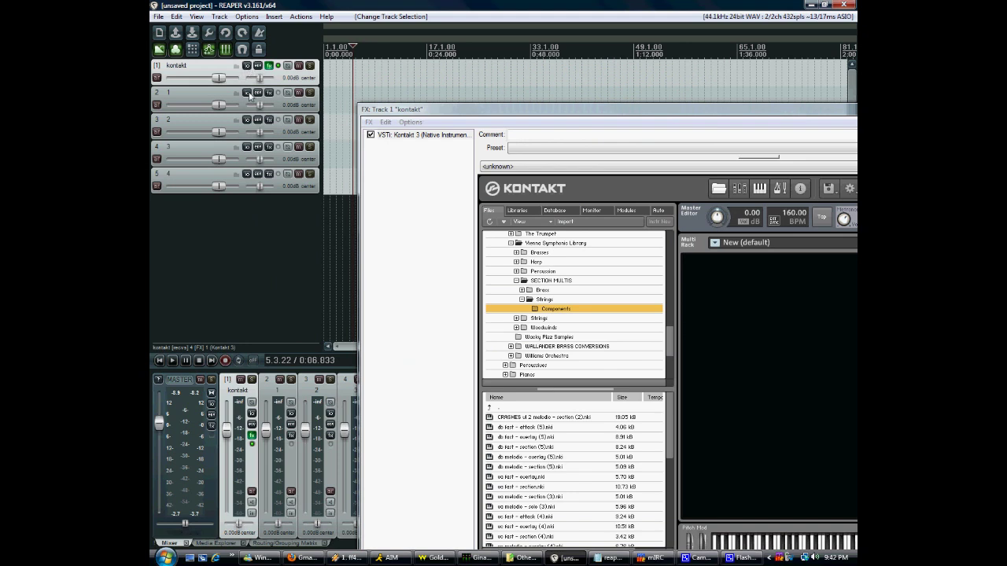
click(247, 94)
Move track 2's routing window aside to check its send, then close it
drag(260, 94, 356, 97)
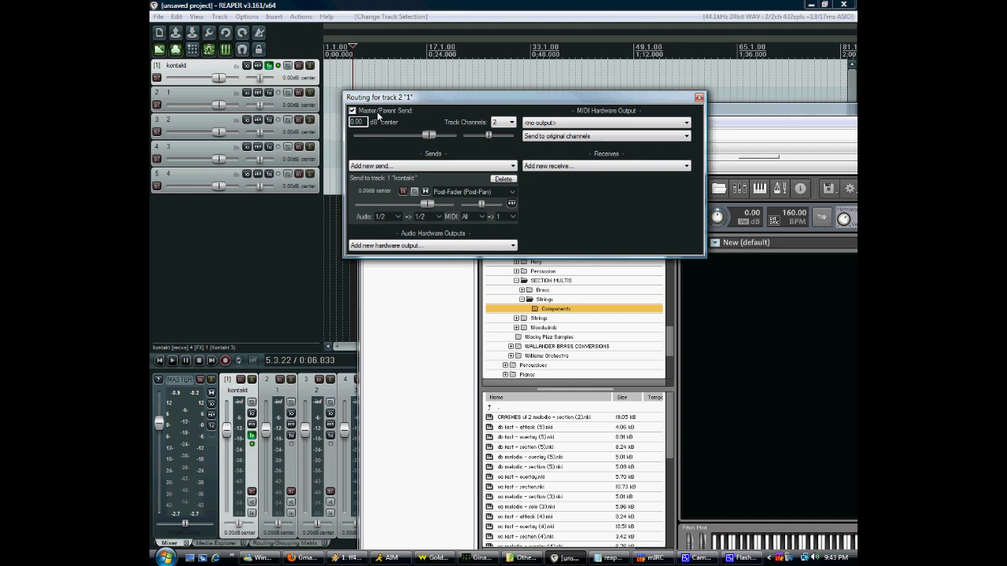
click(699, 98)
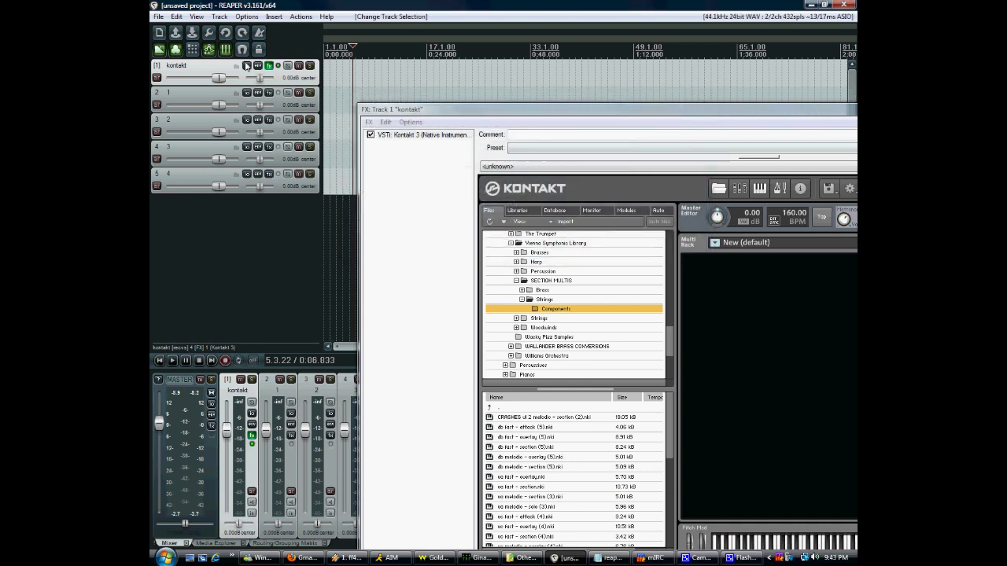
Load va fast - section, va fast - overlay, vc fast - attack (4) and vc fast - overlay (4)
double_click(555, 489)
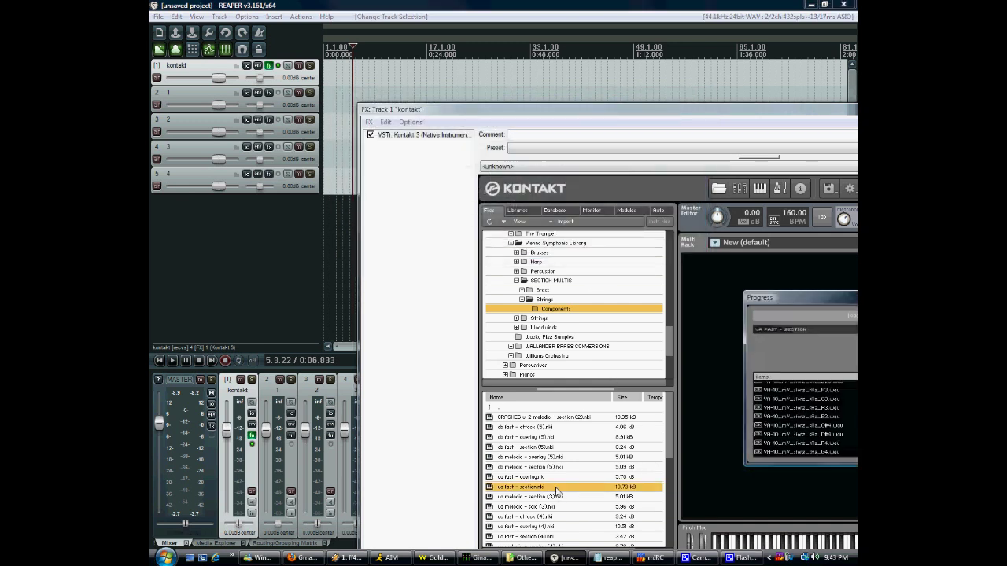
click(560, 478)
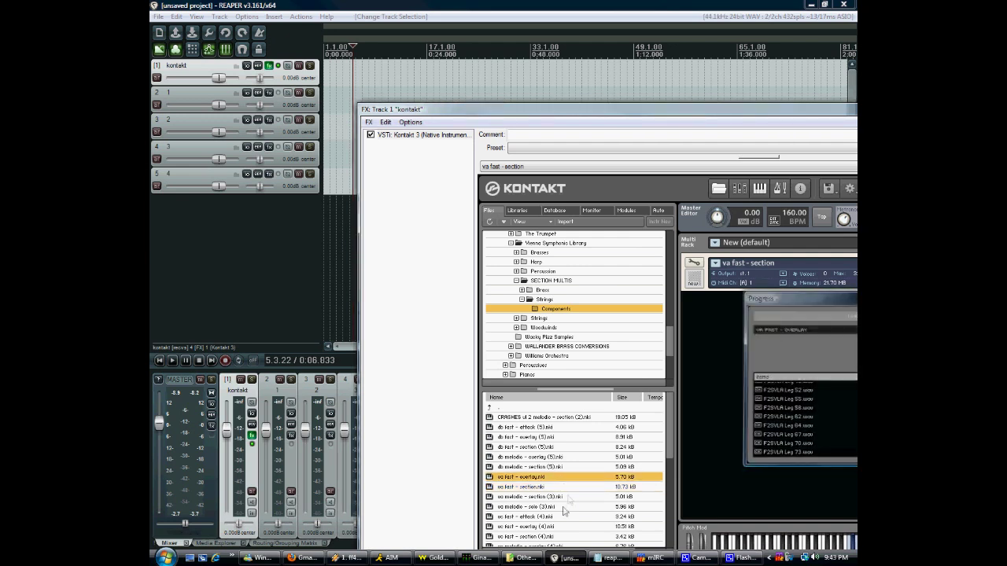
double_click(549, 516)
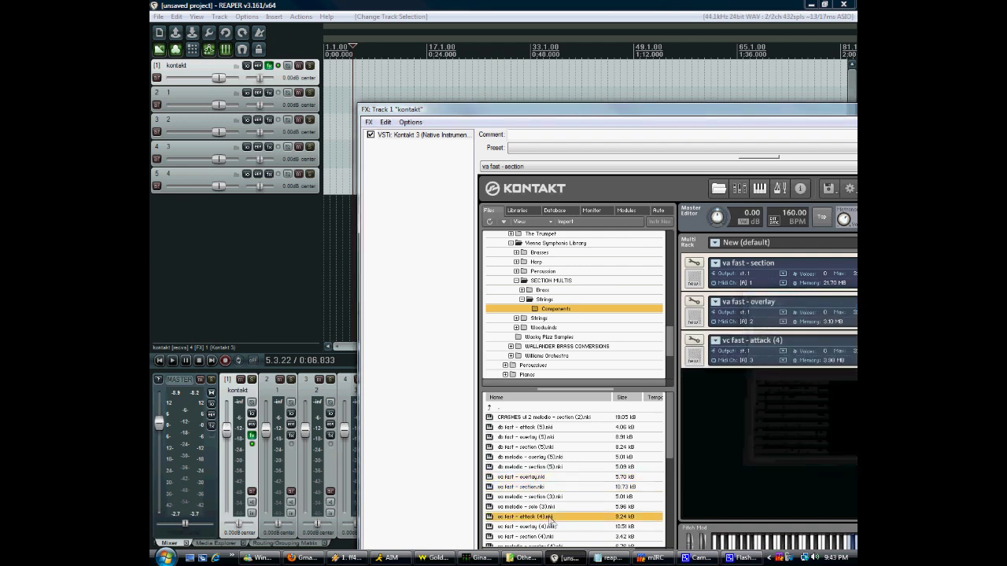
double_click(553, 526)
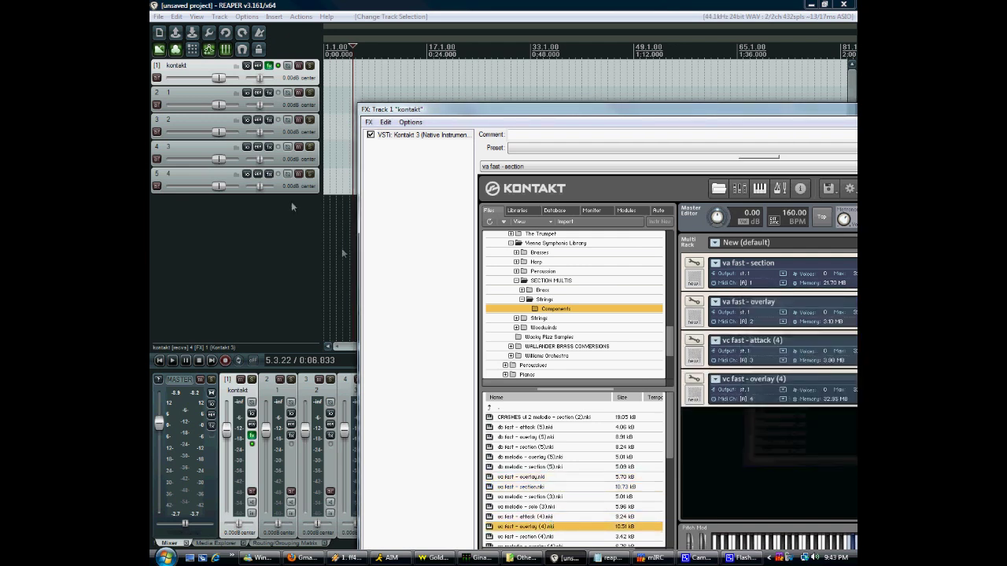
Select track 2 and briefly open and close its controls window
click(165, 110)
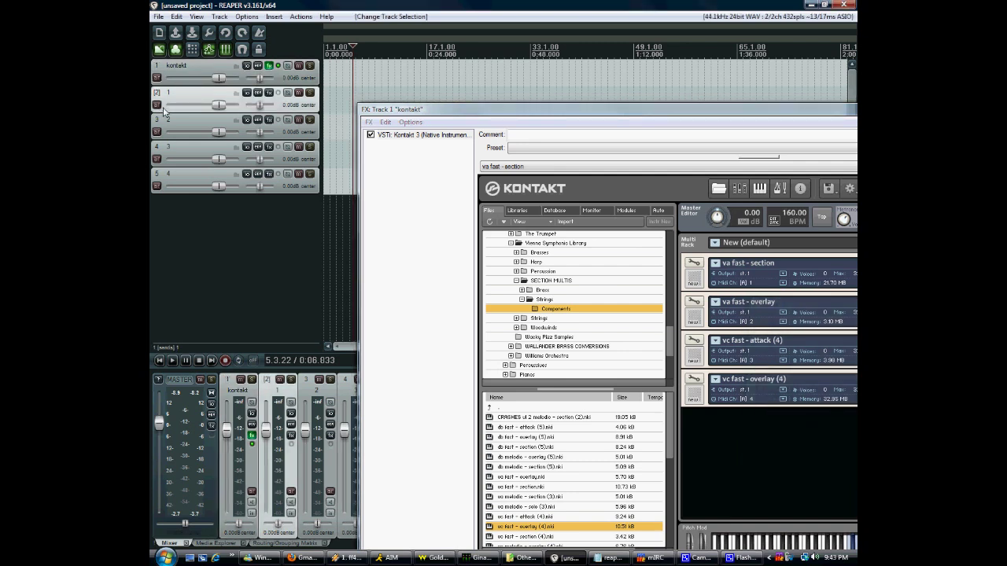
click(166, 110)
click(337, 112)
right_click(288, 106)
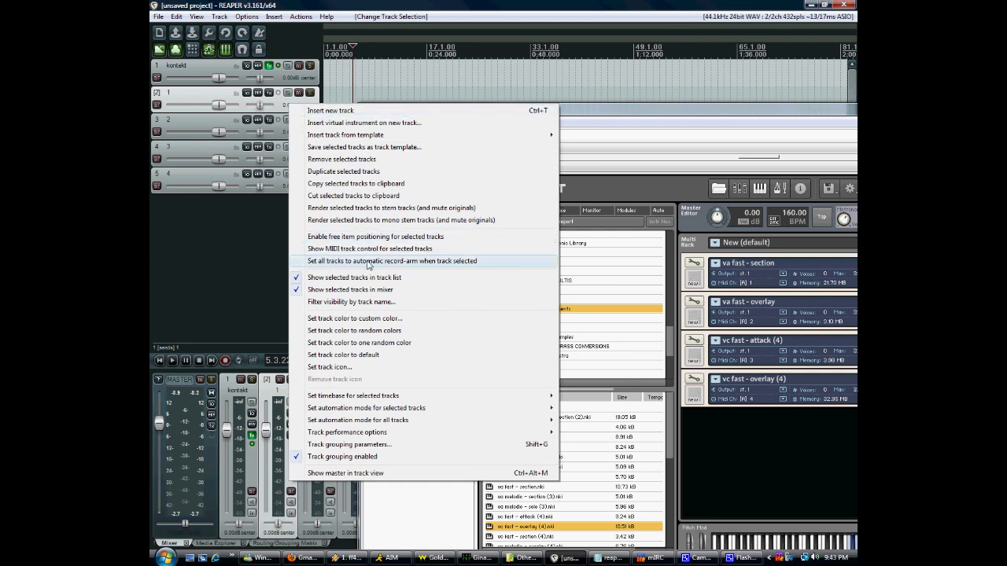
Set all tracks to auto record-arm when selected, then select tracks, ending on track '3'
click(405, 263)
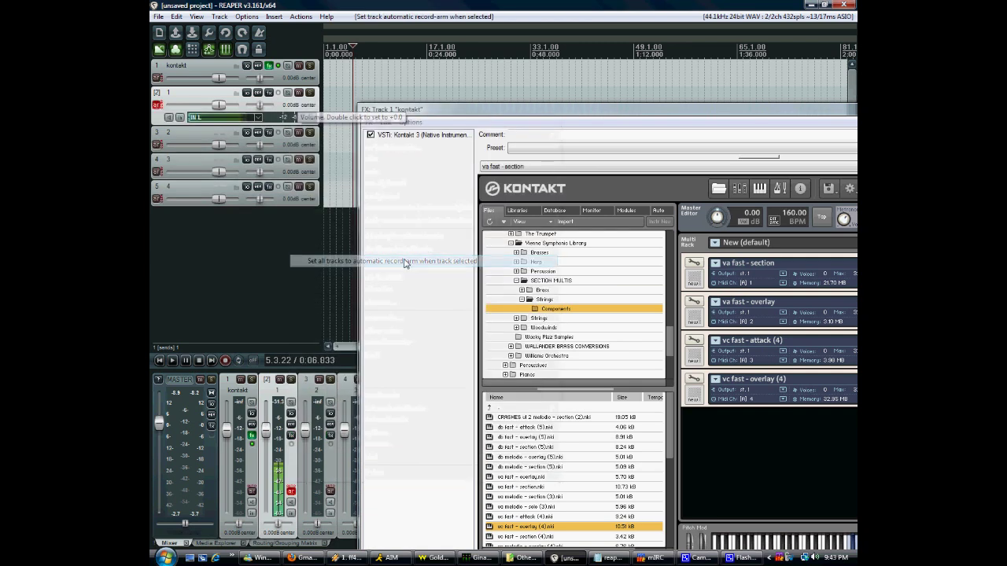
click(303, 138)
key(Down)
key(Down)
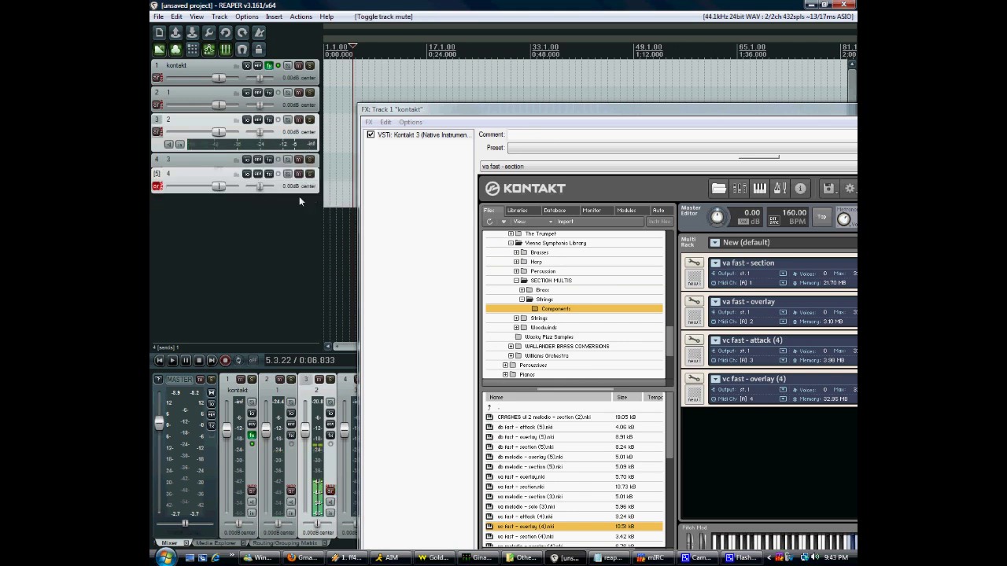
click(301, 161)
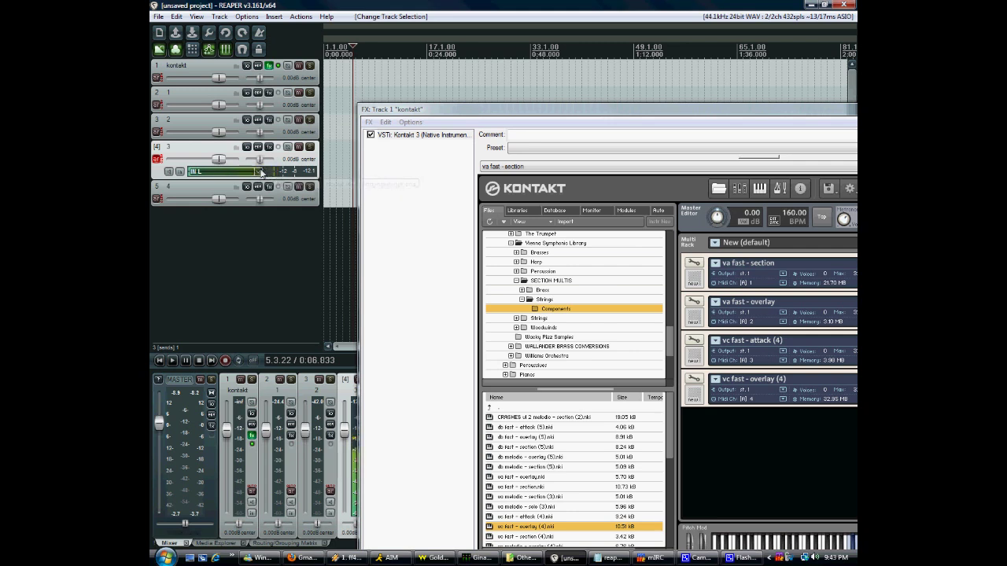
Set track 3's recording input to Gina3G MIDI, all channels
click(258, 172)
mouse_move(235, 209)
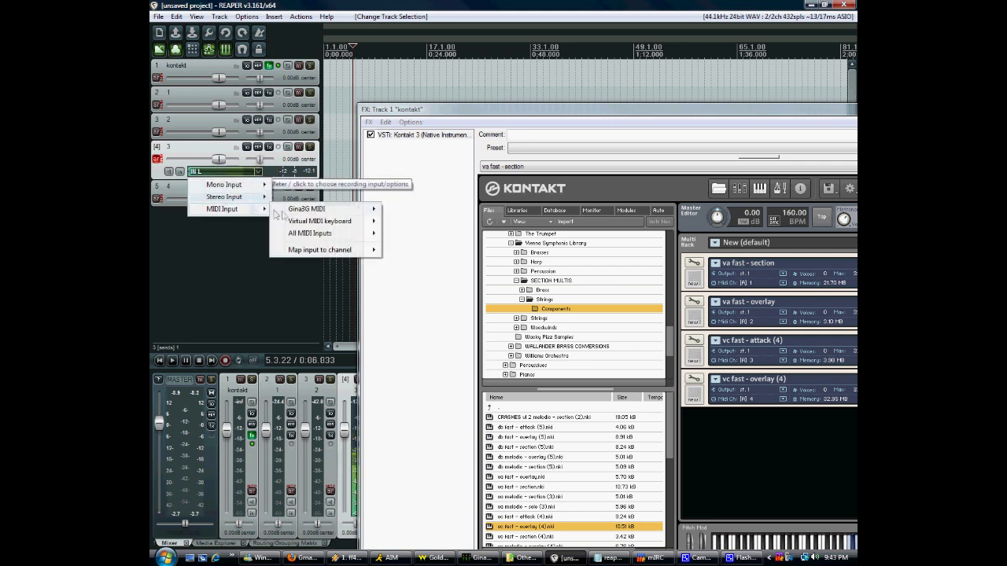
mouse_move(330, 210)
click(405, 209)
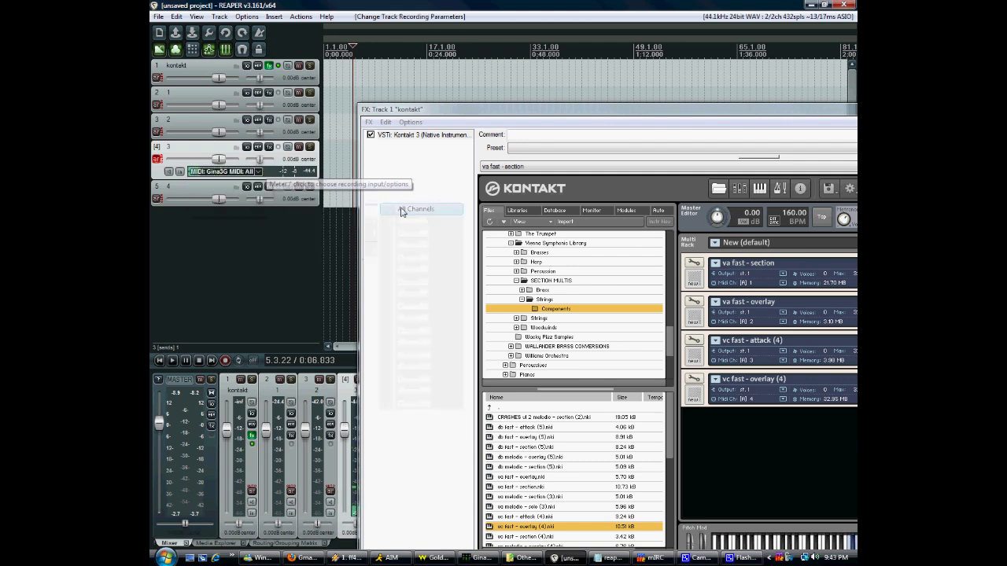
Arm track 4 with All MIDI Inputs on all channels, and enable track 2's record monitoring
click(250, 203)
click(257, 198)
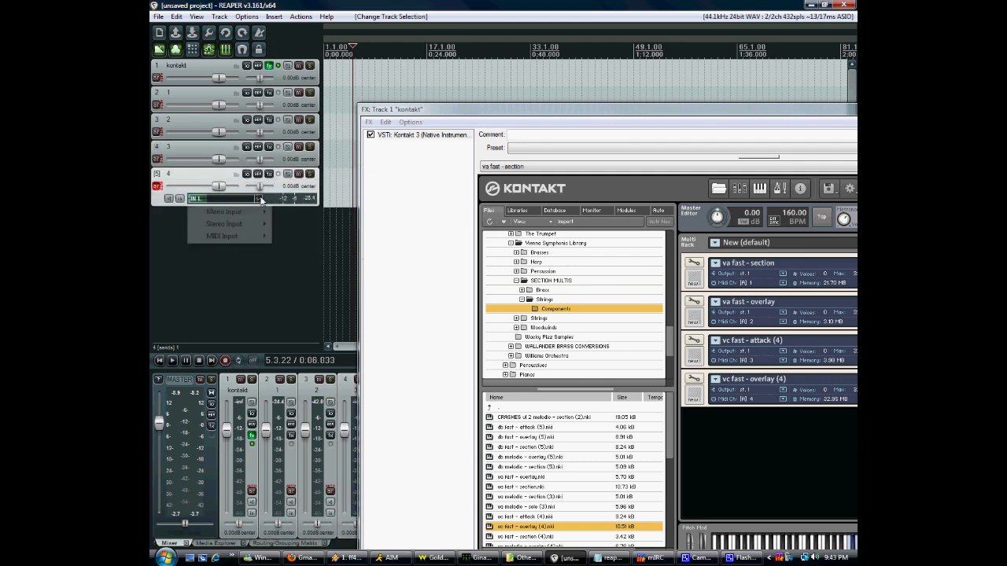
mouse_move(235, 236)
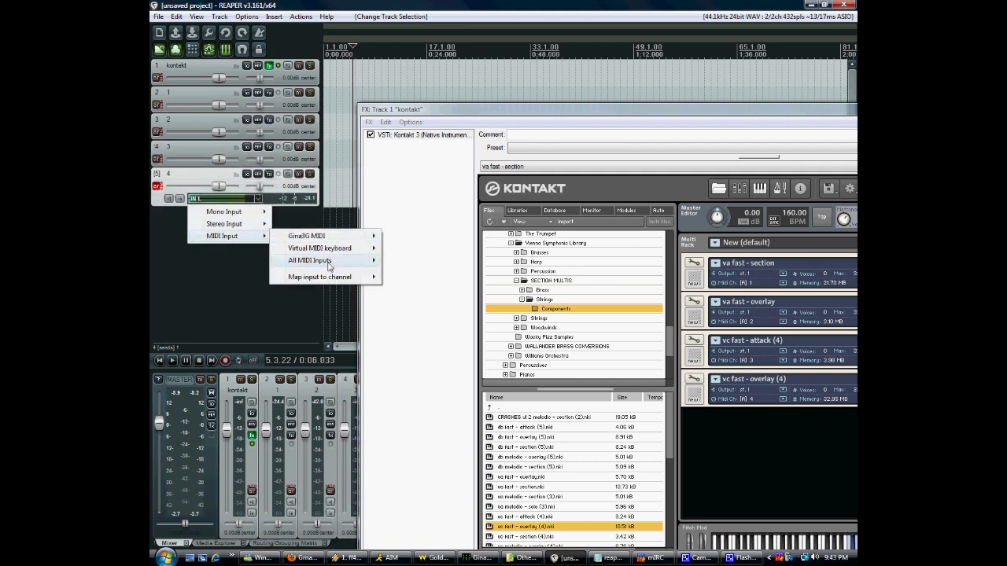
mouse_move(333, 265)
click(407, 266)
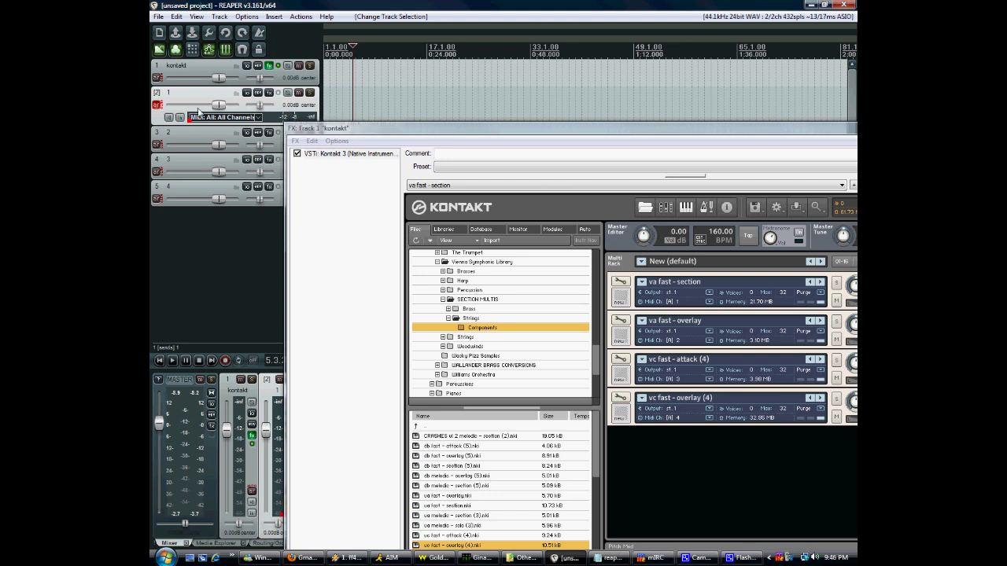
click(169, 117)
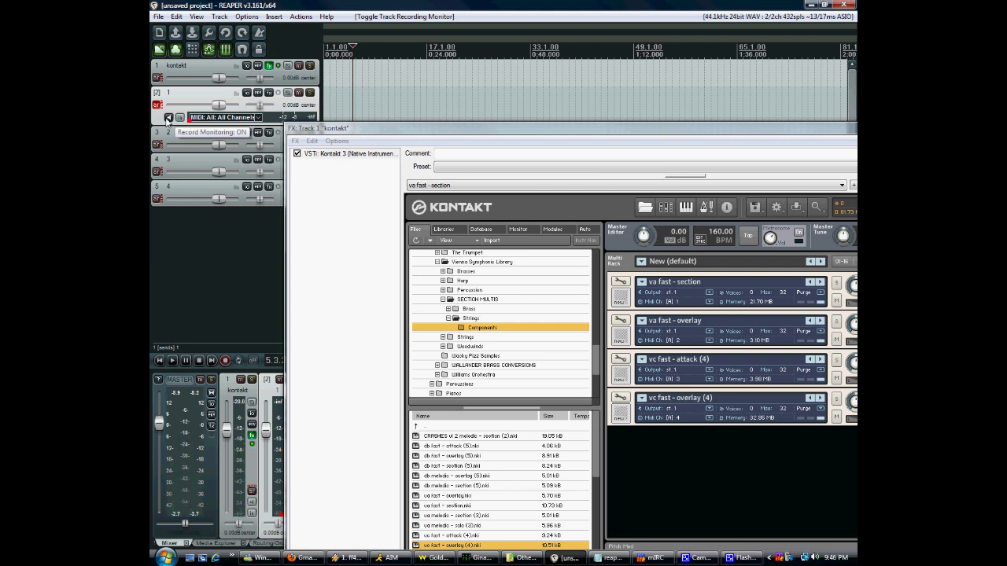
Arm tracks 3, 4 and 5, enable monitoring on track 5, and add a sixth track
click(167, 142)
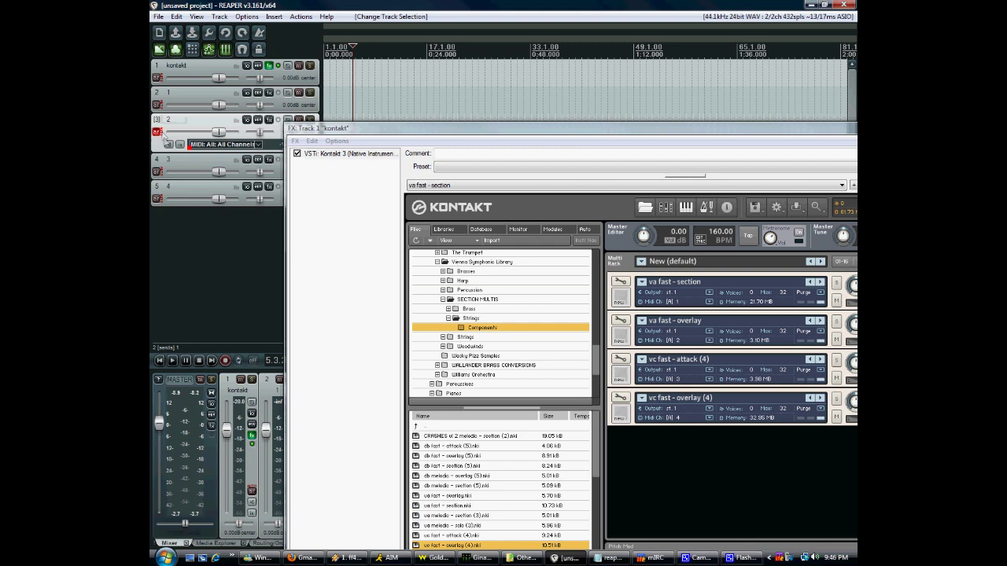
click(164, 163)
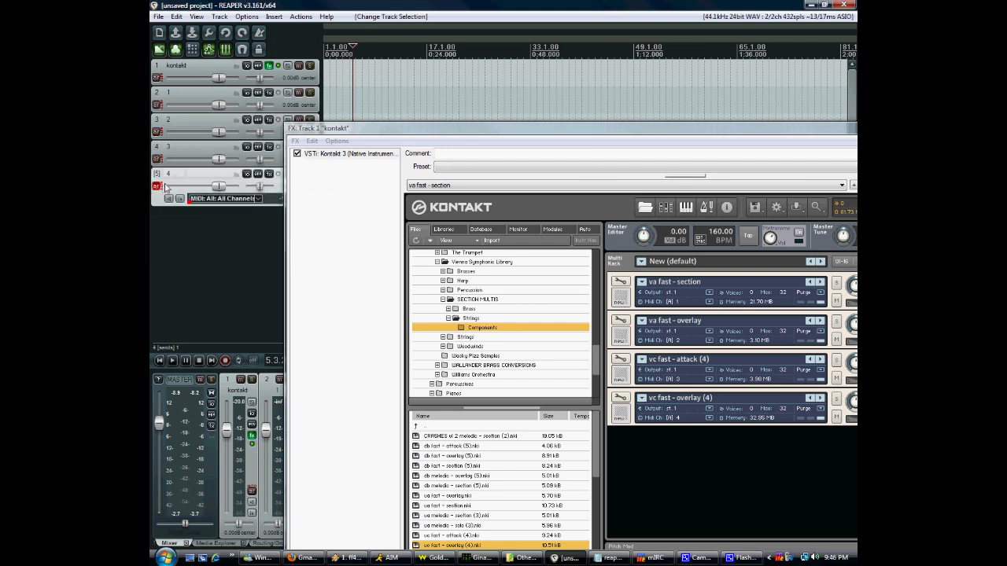
click(166, 188)
click(169, 199)
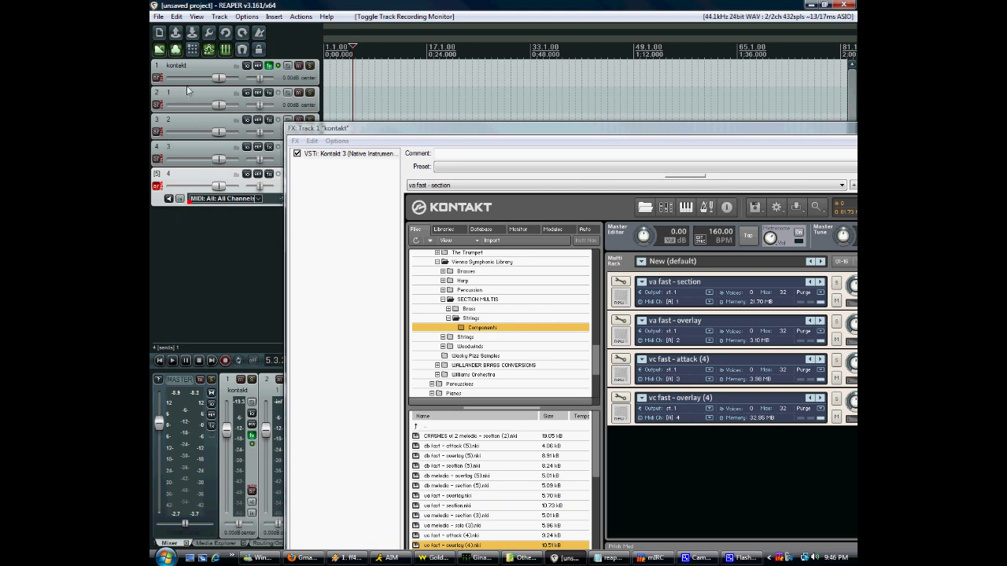
double_click(191, 215)
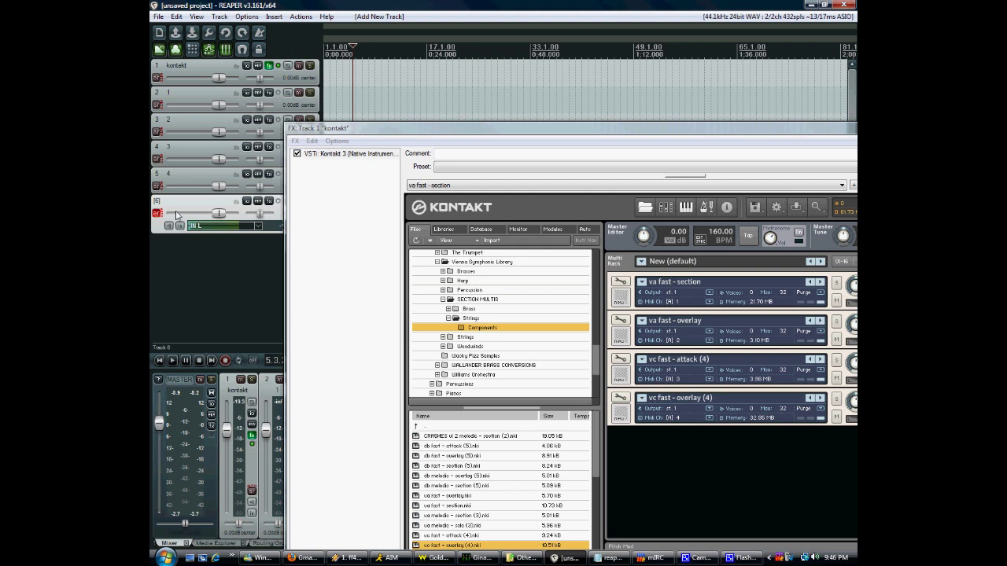
Name the new track KONTAKT, move it to the top, and nest tracks 2–6 inside it
text(KONTAKT)
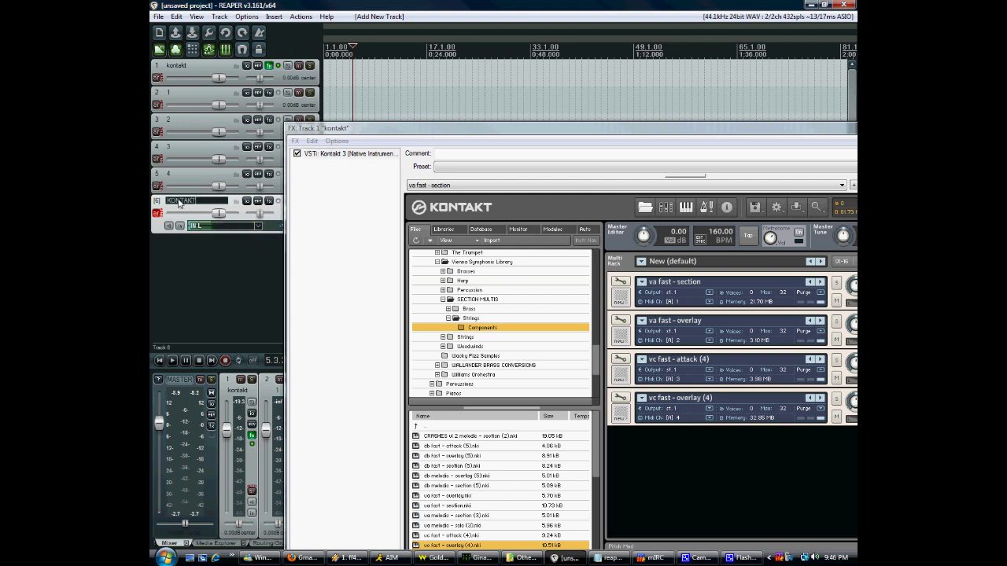
key(Return)
drag(179, 203, 196, 62)
click(169, 217)
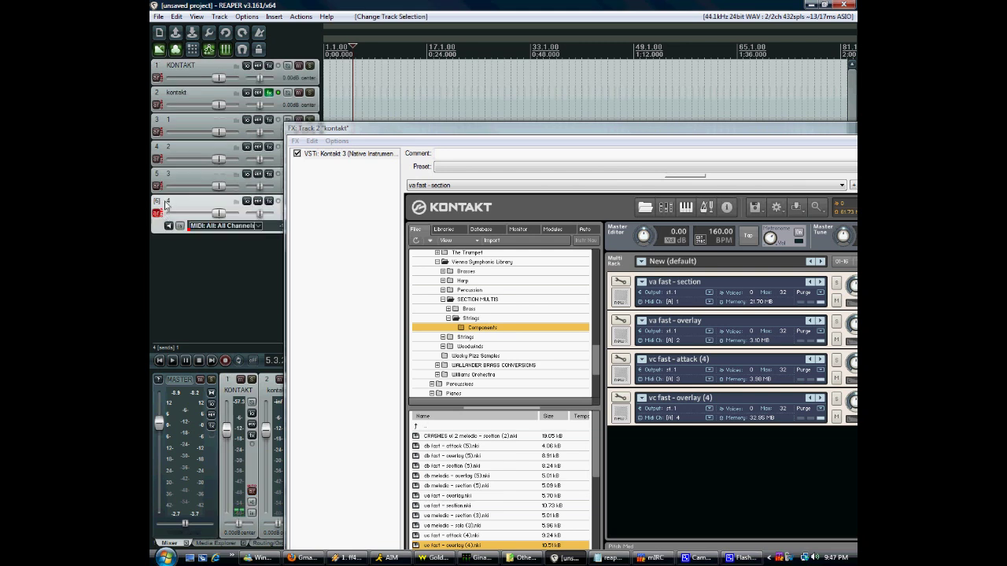
shift+click(172, 98)
drag(171, 99, 171, 88)
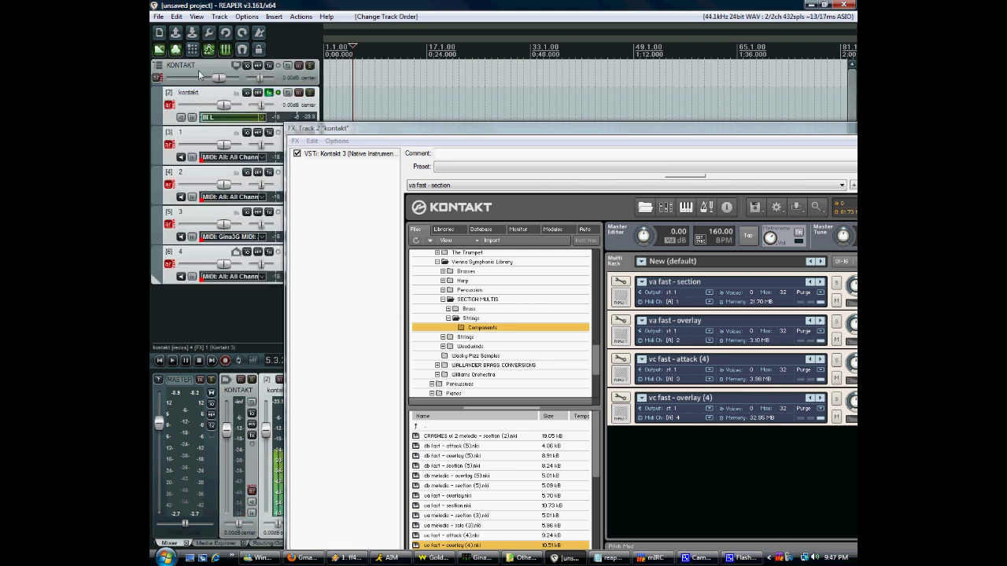
Save all six tracks as the track template 'kontakt strings'
click(185, 304)
click(188, 69)
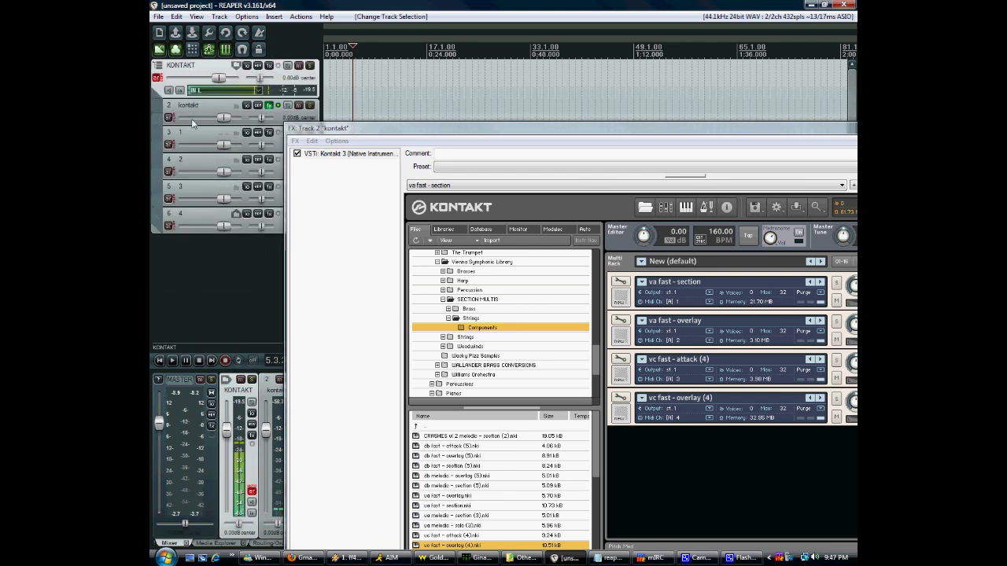
shift+click(174, 214)
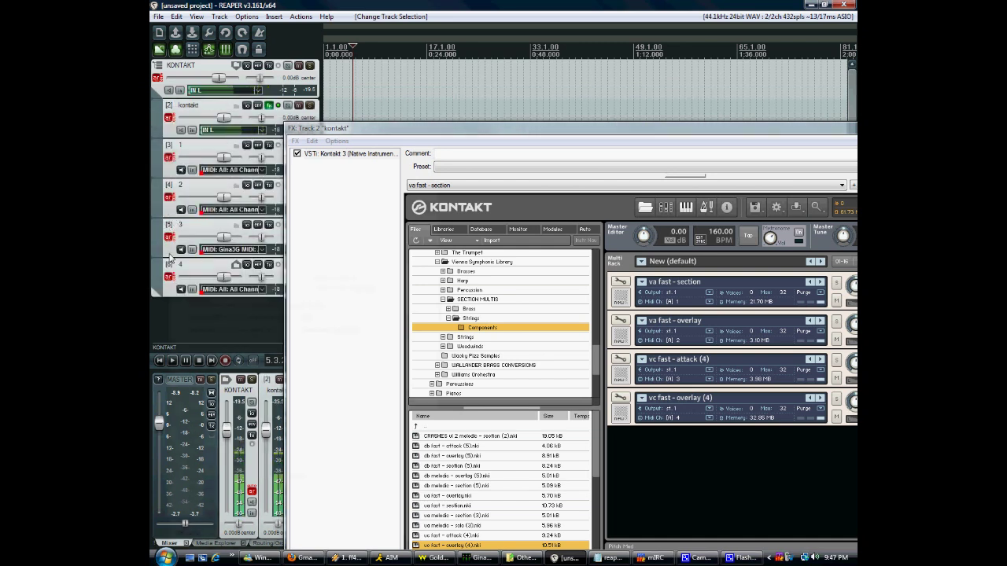
right_click(170, 173)
click(251, 217)
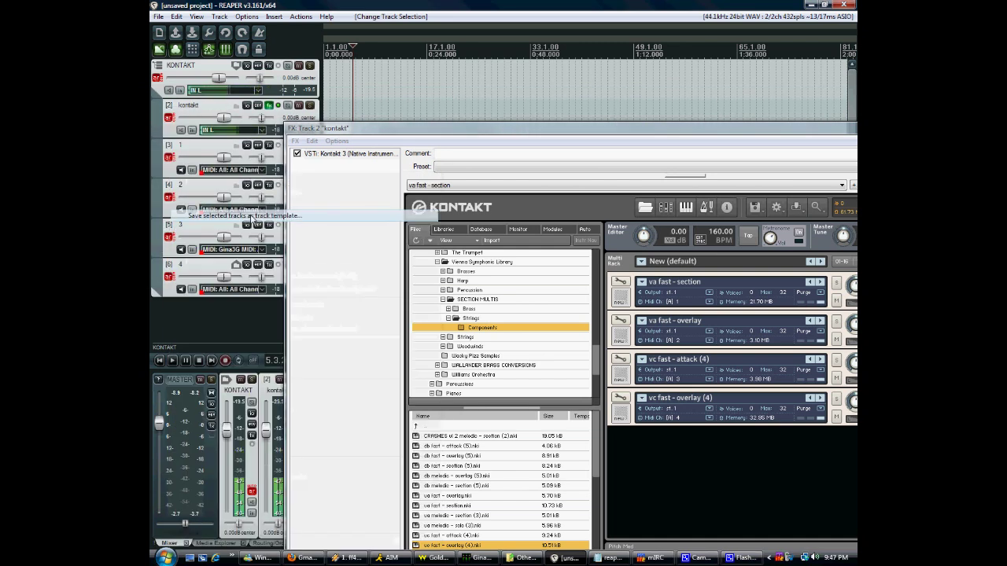
text(kont)
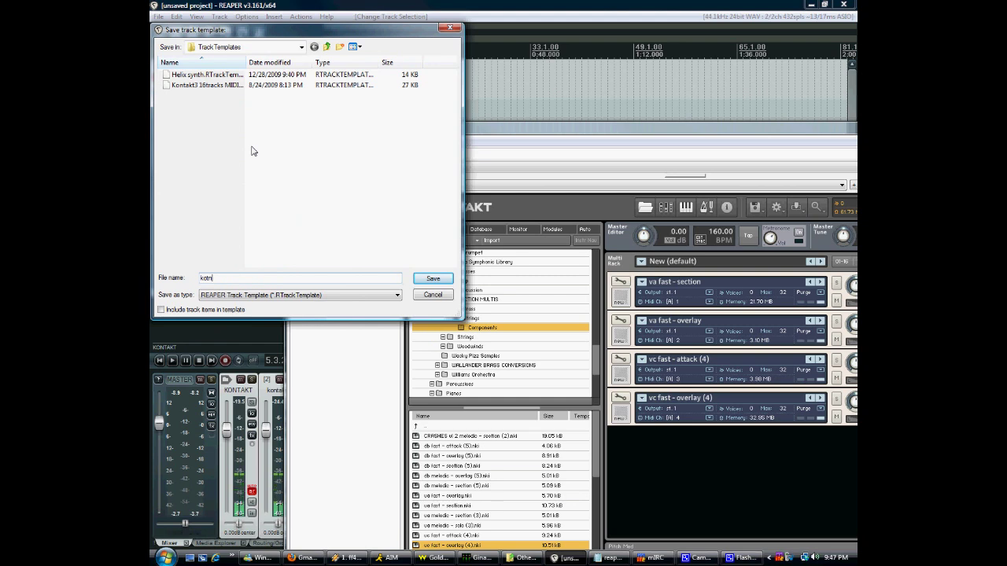
text(akt strings)
key(Return)
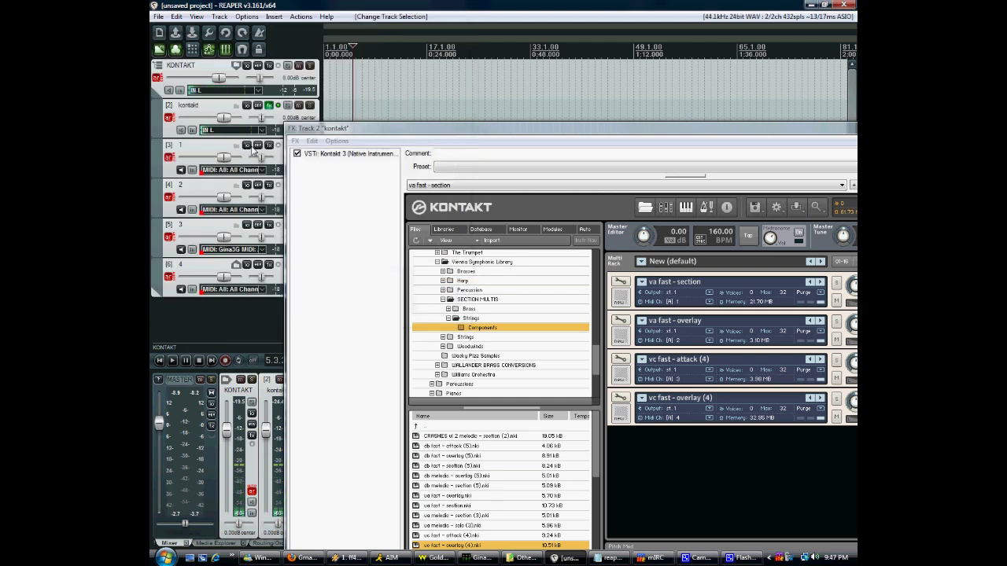
Select all six tracks and delete them, confirming the deletion
click(197, 111)
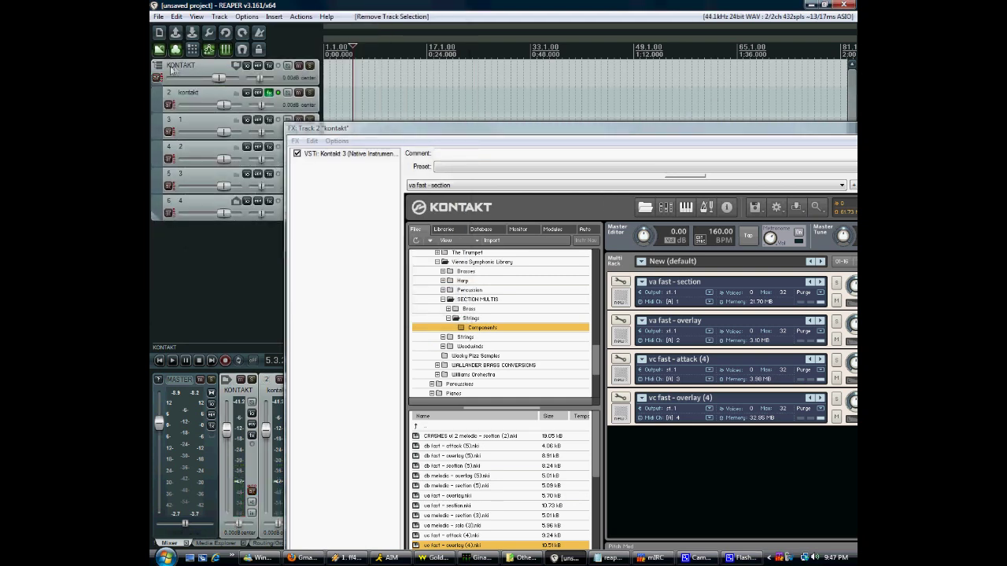
click(165, 252)
key(ctrl+a)
key(Delete)
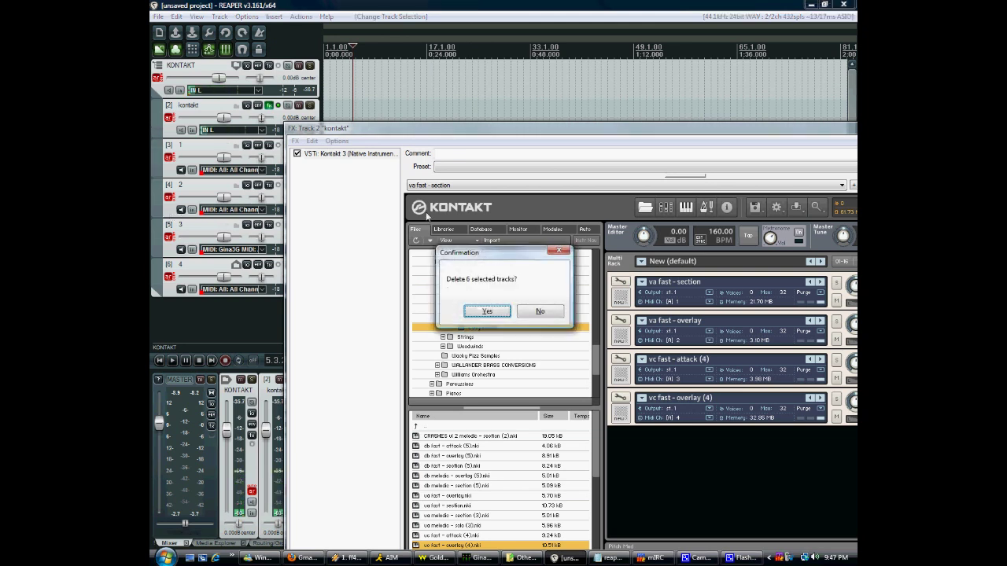
click(487, 310)
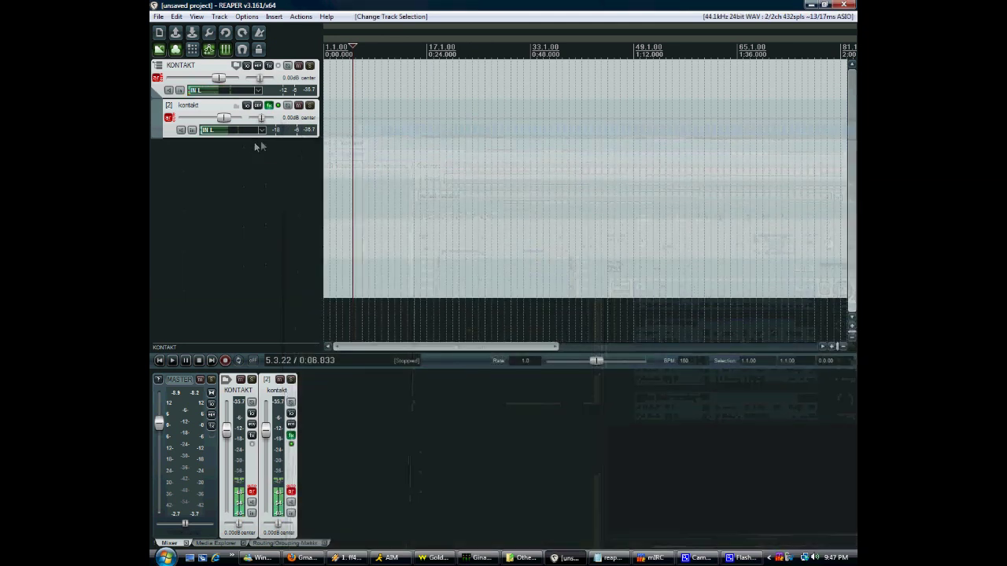
Delete the last two tracks and insert tracks from the kontakt temp template
key(Delete)
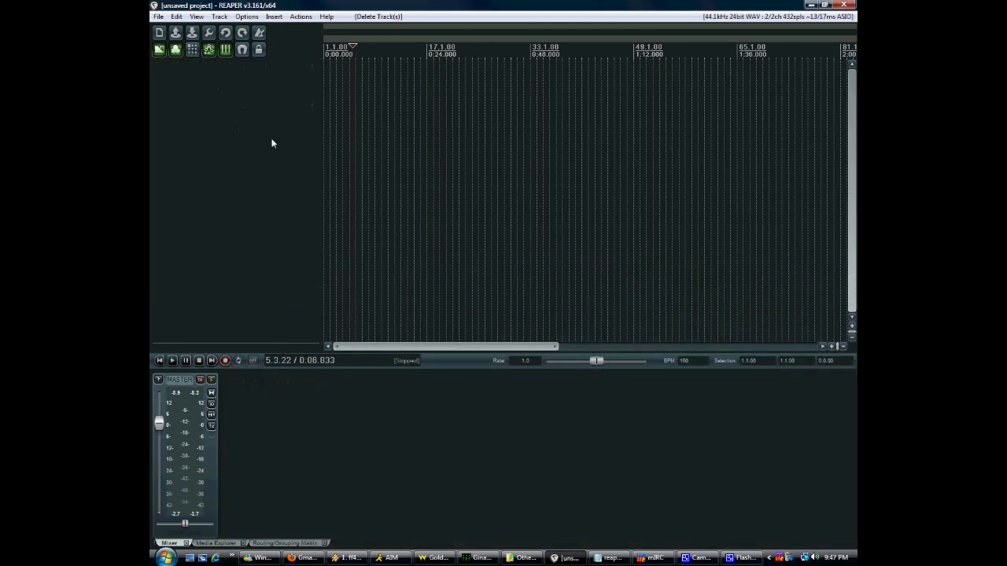
right_click(206, 84)
mouse_move(292, 128)
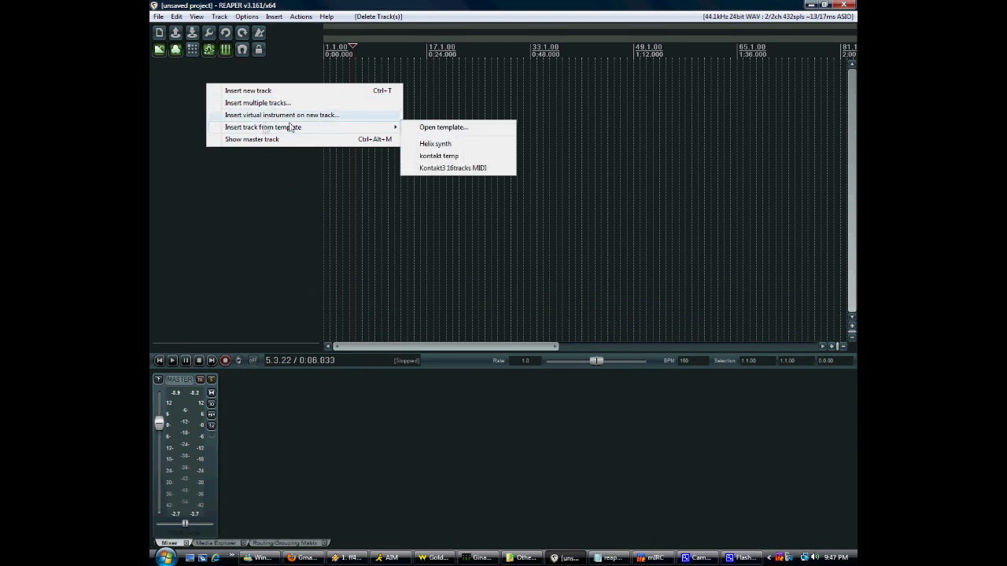
click(452, 156)
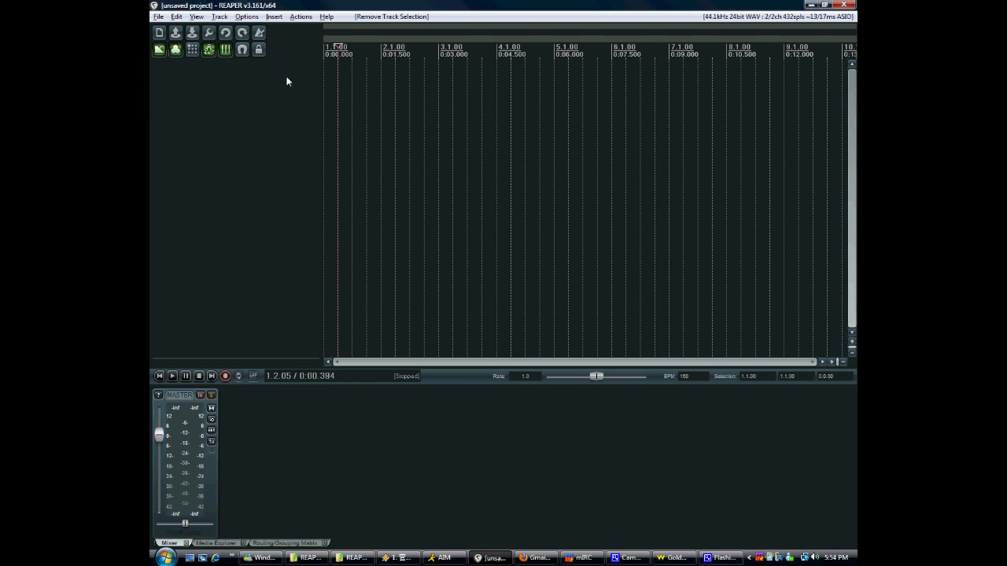
Add Kontakt 3 (8 out) from Synth Favorites on a new track, building four stereo output tracks
click(280, 18)
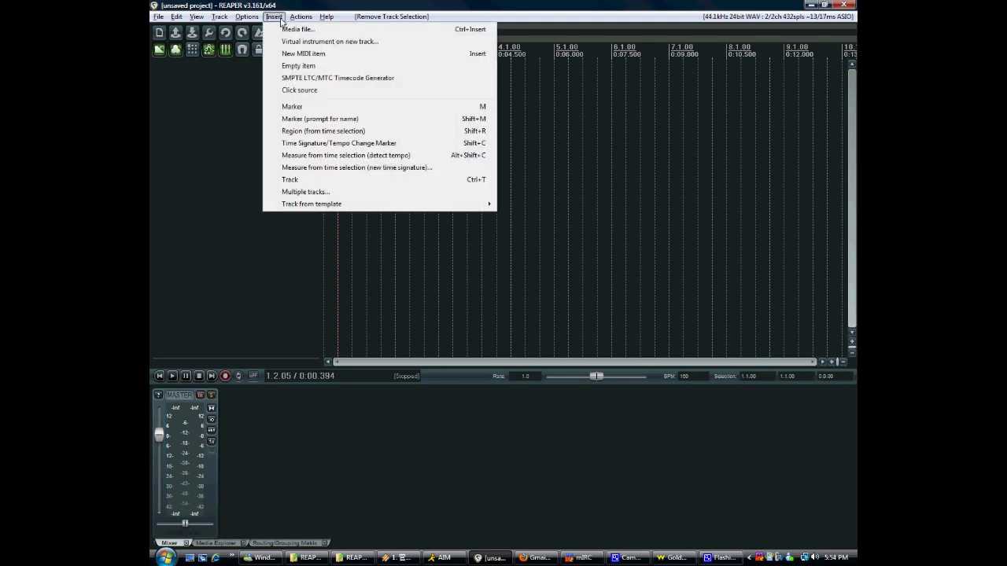
click(290, 41)
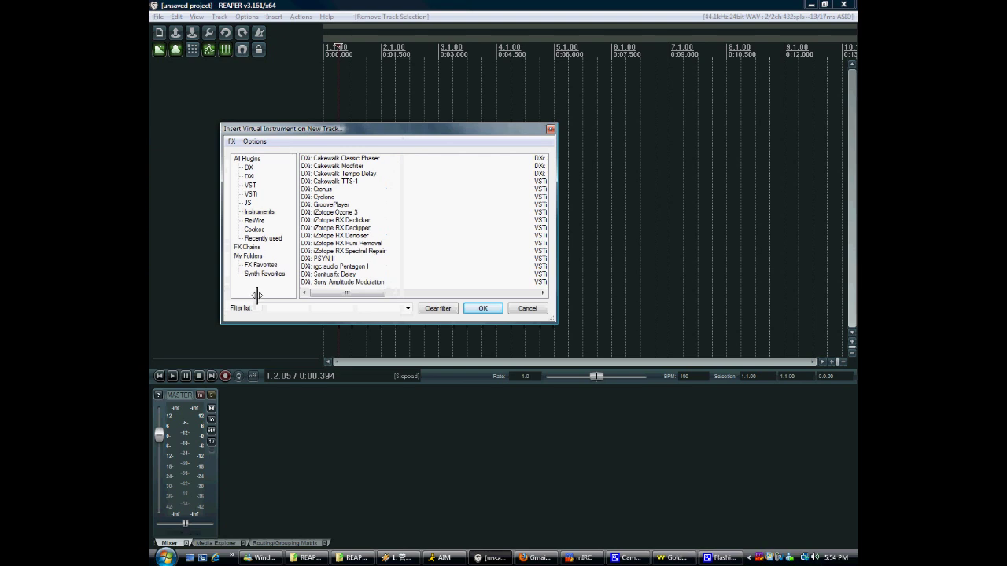
click(257, 273)
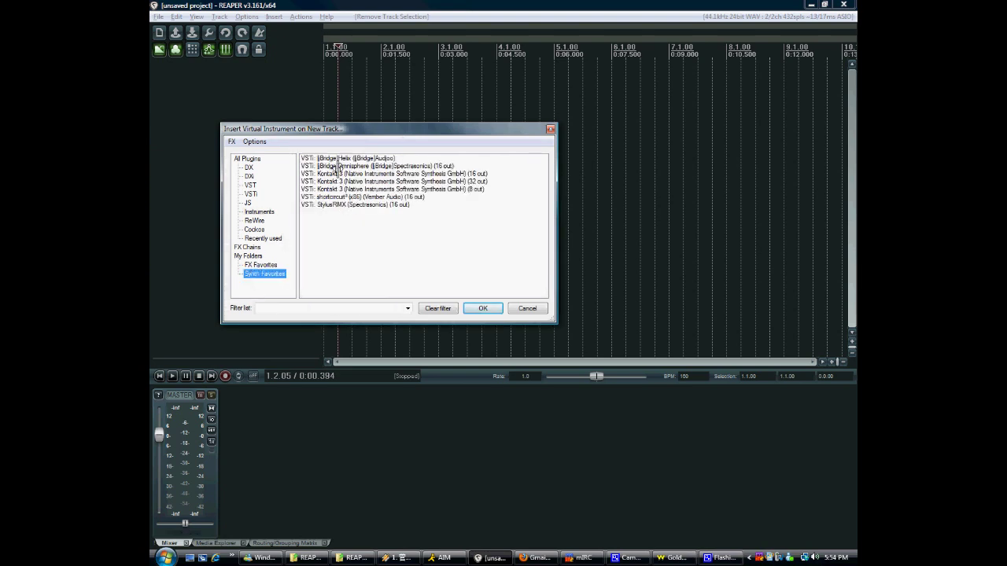
click(390, 189)
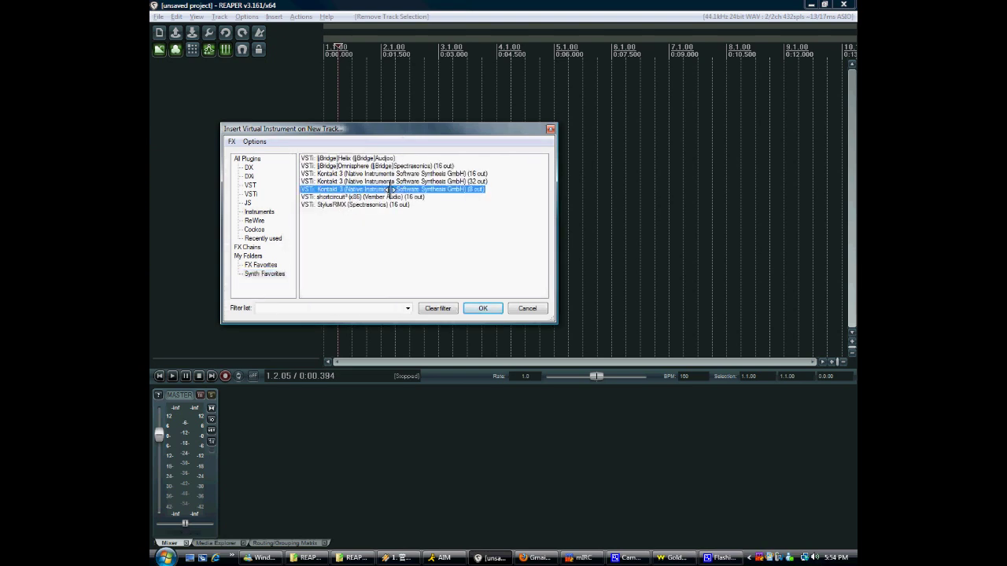
click(493, 307)
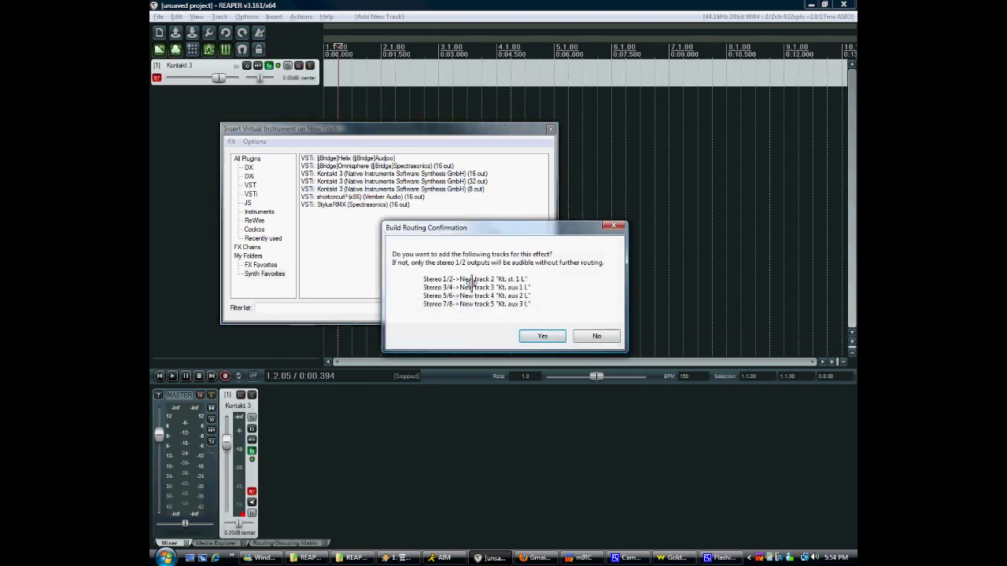
click(540, 336)
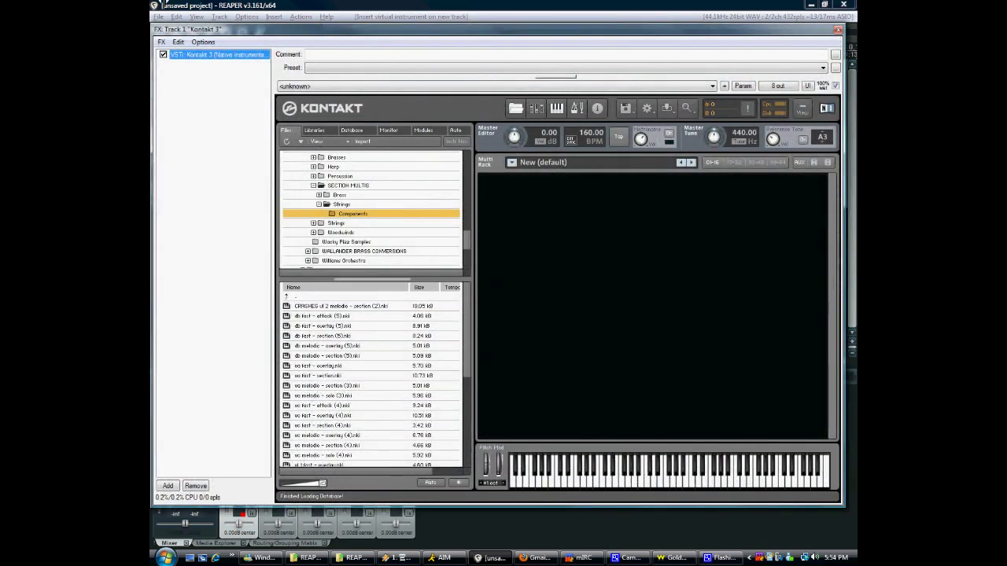
drag(206, 31, 432, 128)
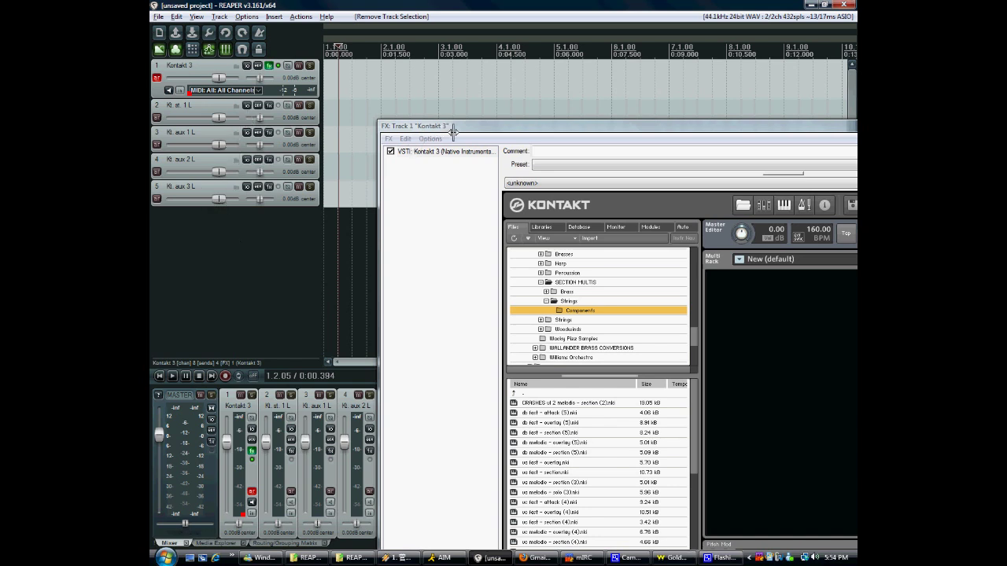
click(411, 151)
Build 16 channels of MIDI routing to Kontakt 3, then browse the new Kontakt 3 MIDI tracks
click(430, 138)
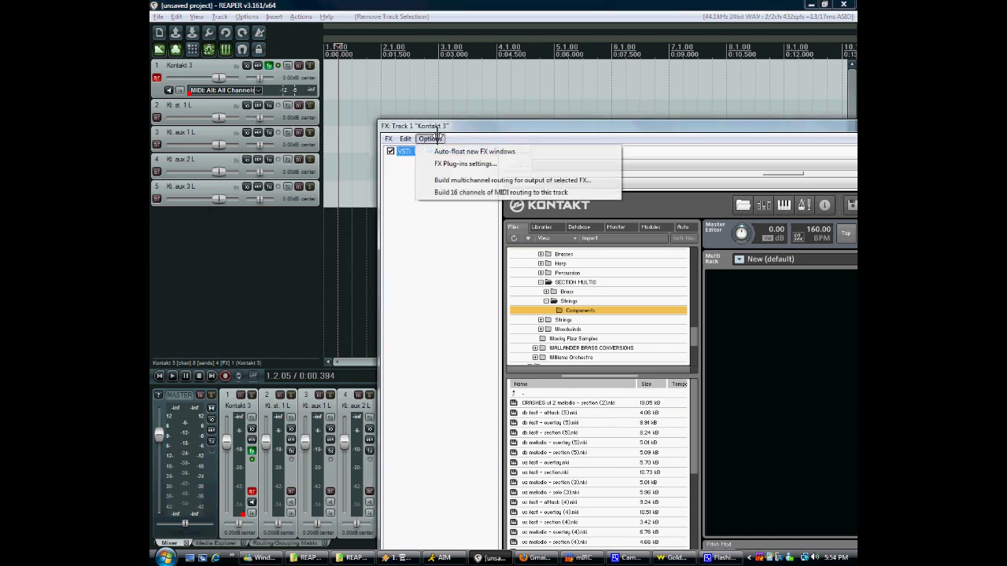
click(445, 192)
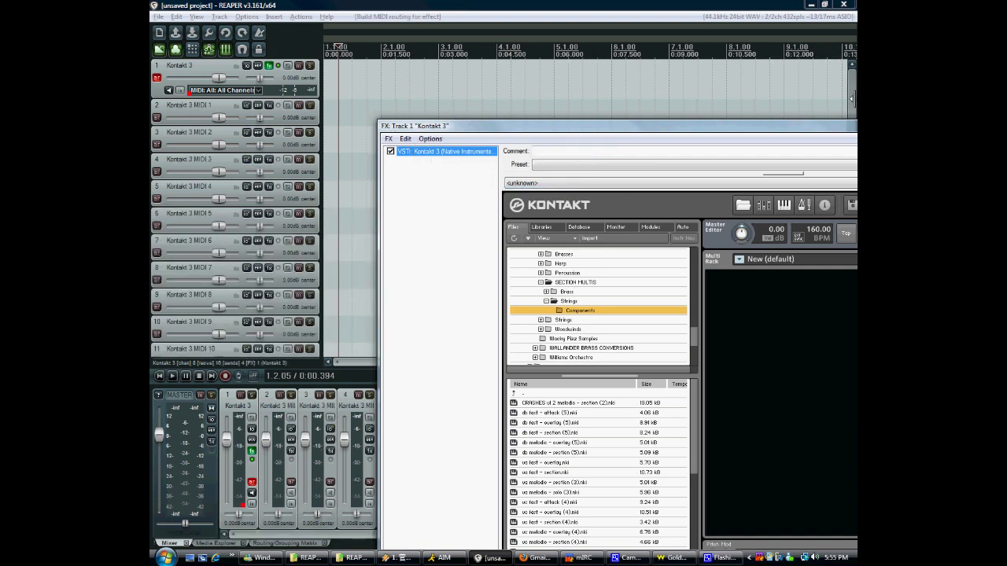
scroll(850, 95, down, 1)
click(302, 106)
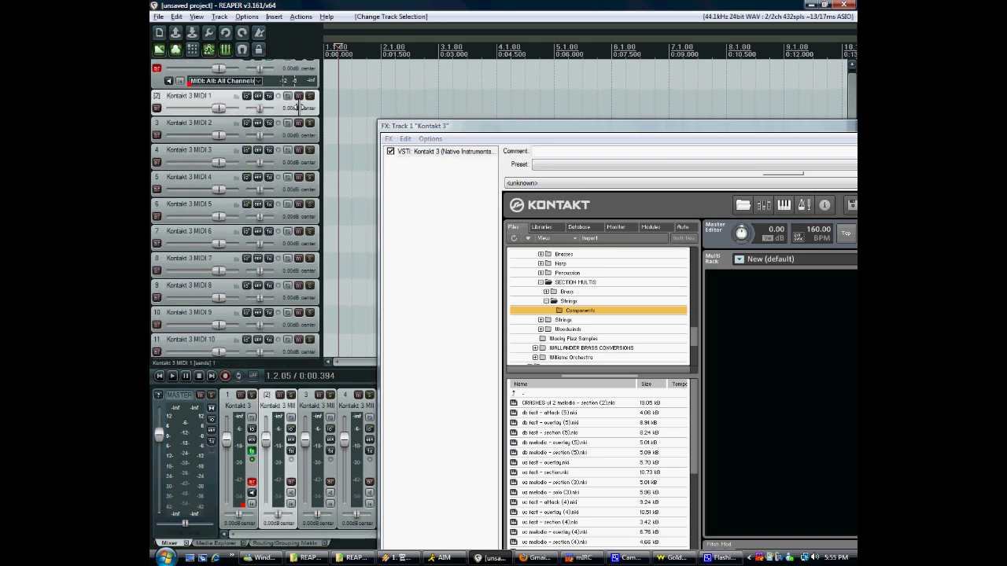
click(306, 134)
scroll(256, 140, down, 1)
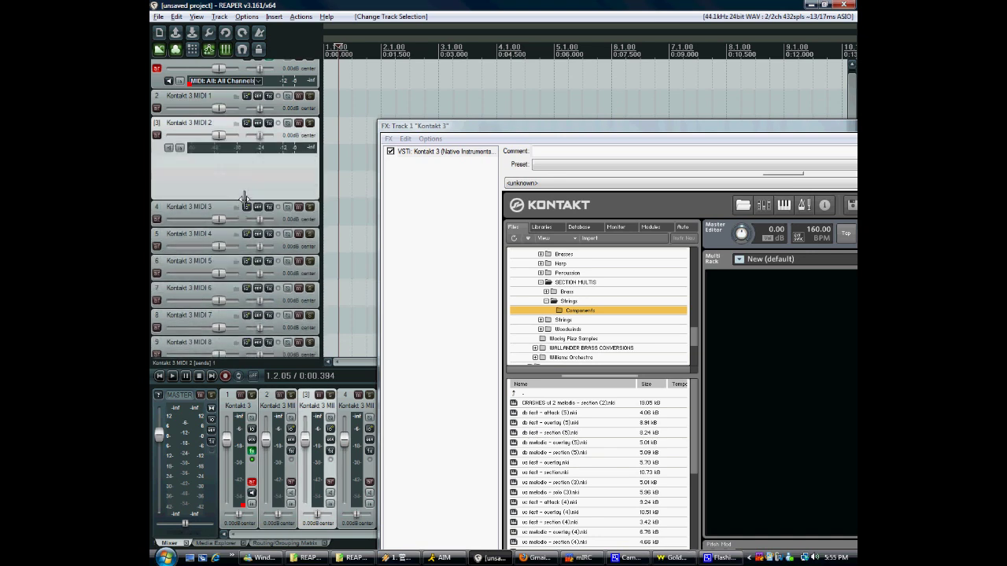
click(246, 195)
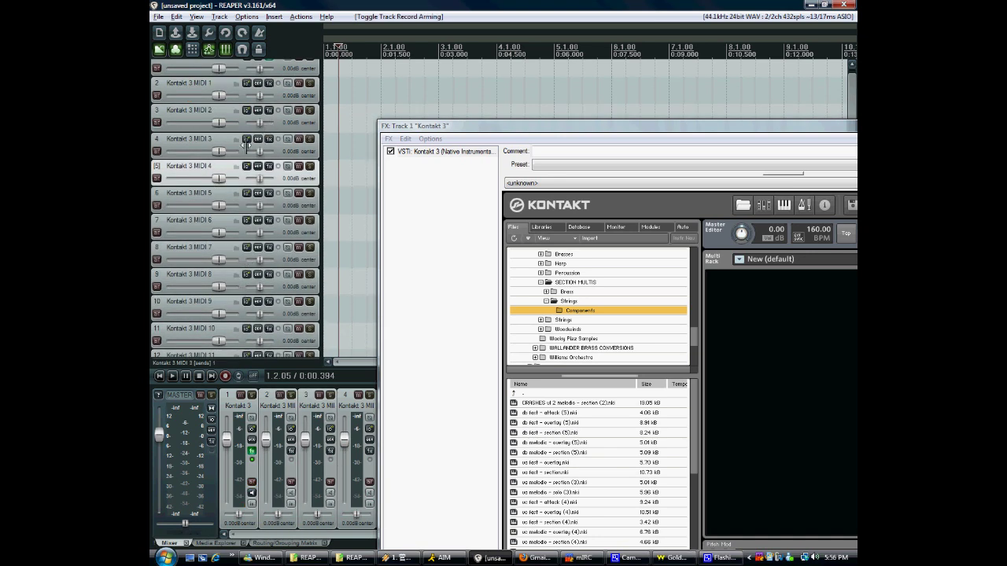
right_click(166, 165)
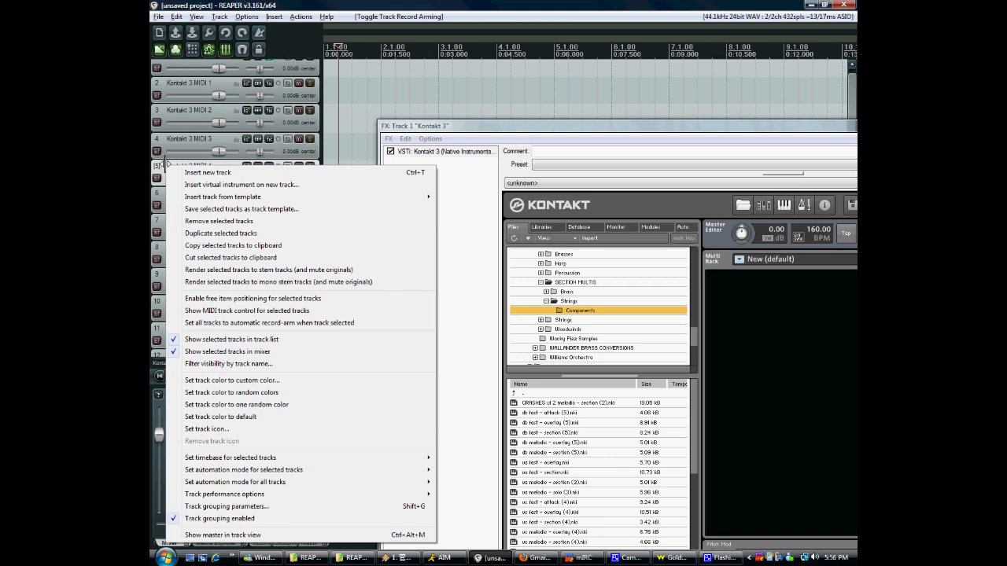
Make tracks record-arm when selected, arming Kontakt 3 MIDI 3 and MIDI 8
click(233, 322)
click(180, 144)
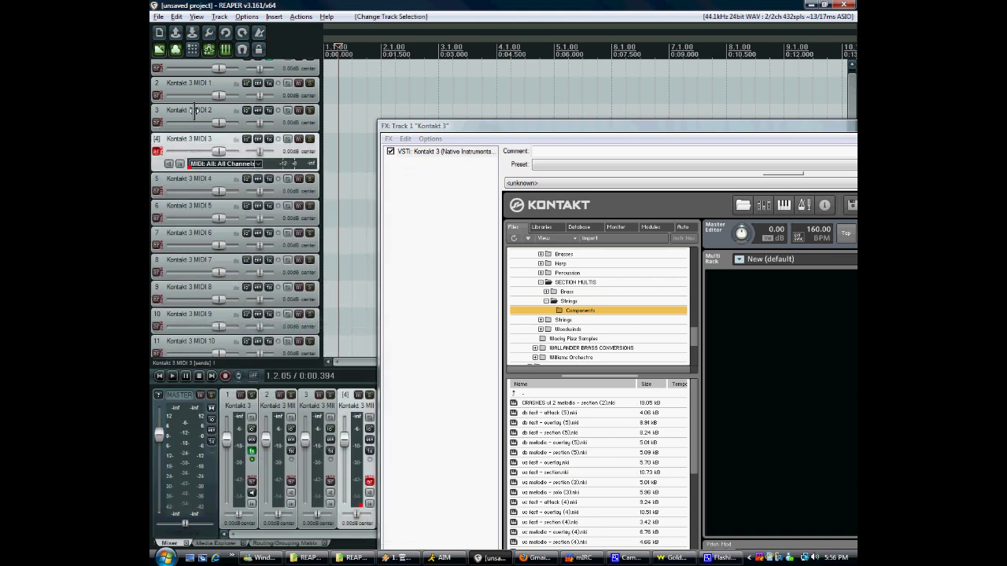
click(198, 285)
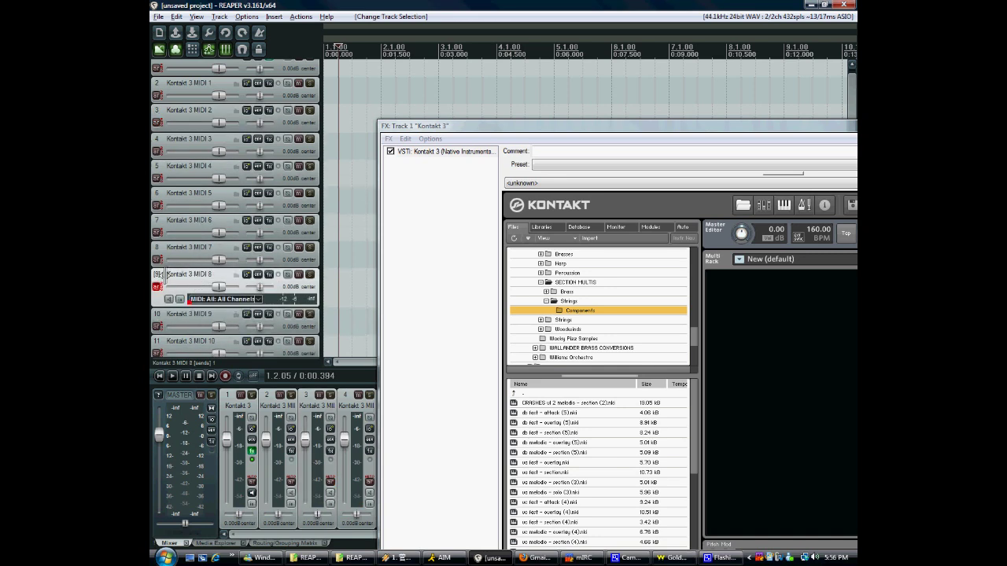
Reset output track 18's volume to 0 dB and select output tracks 18–21
scroll(196, 197, up, 1)
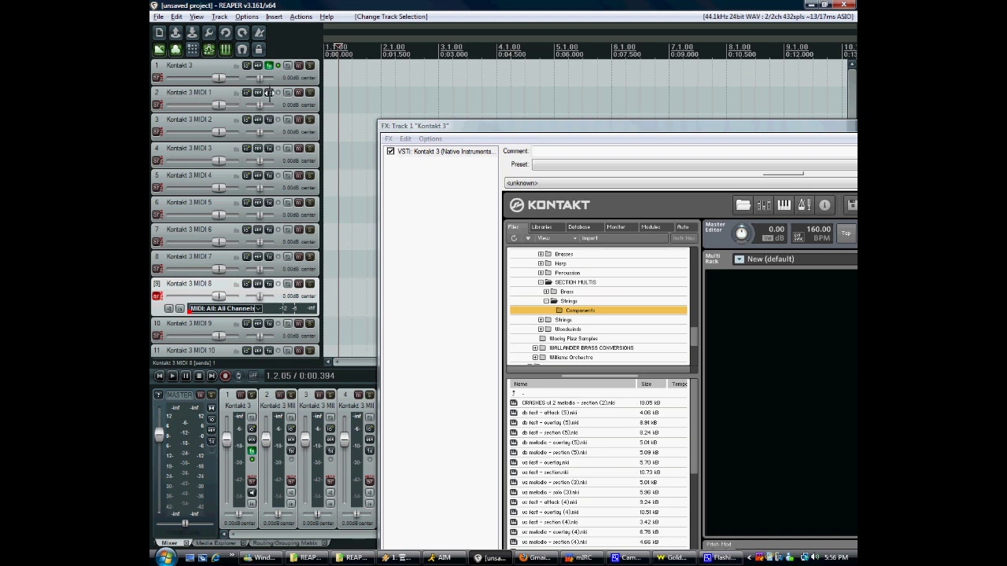
scroll(156, 241, down, 8)
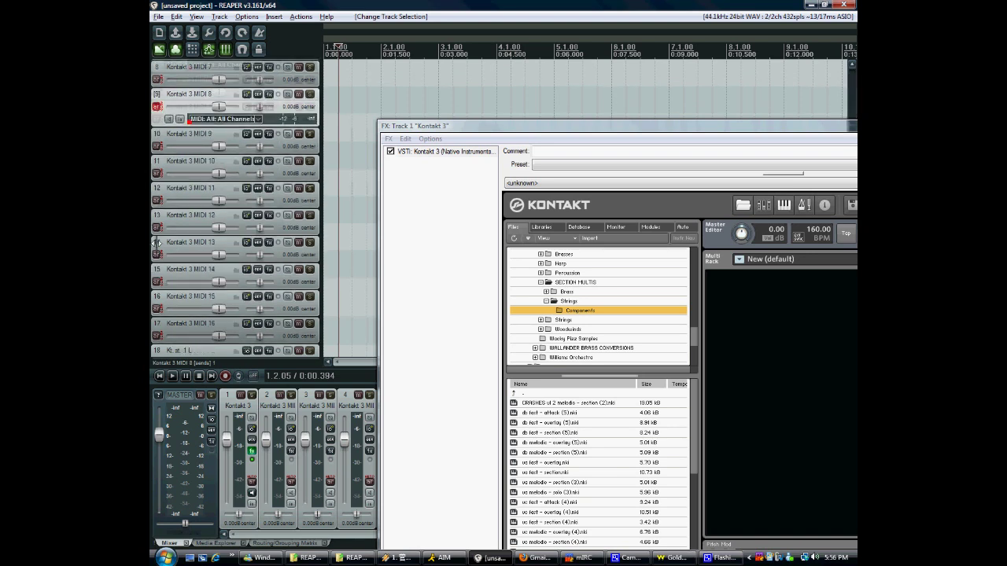
click(181, 223)
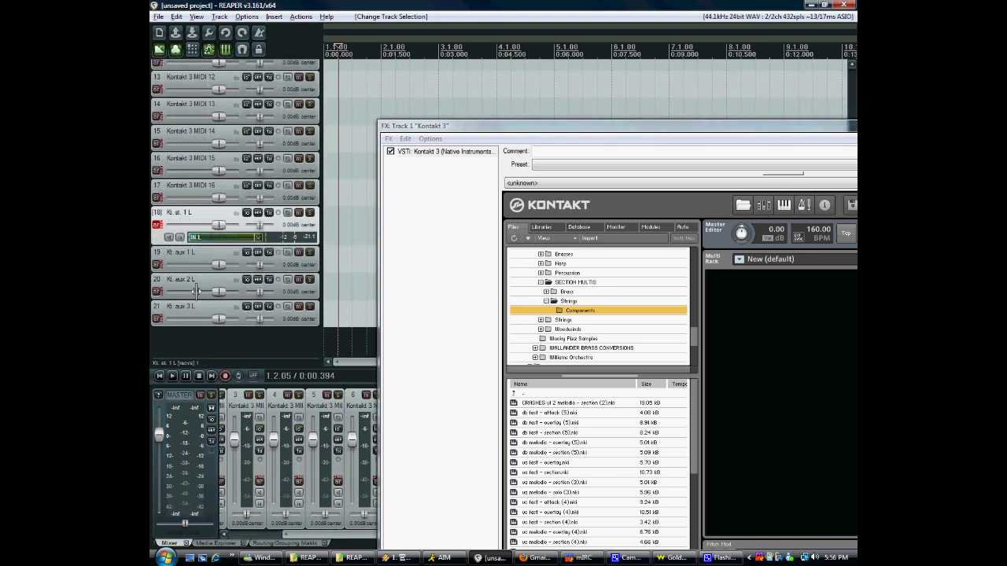
click(186, 251)
click(169, 212)
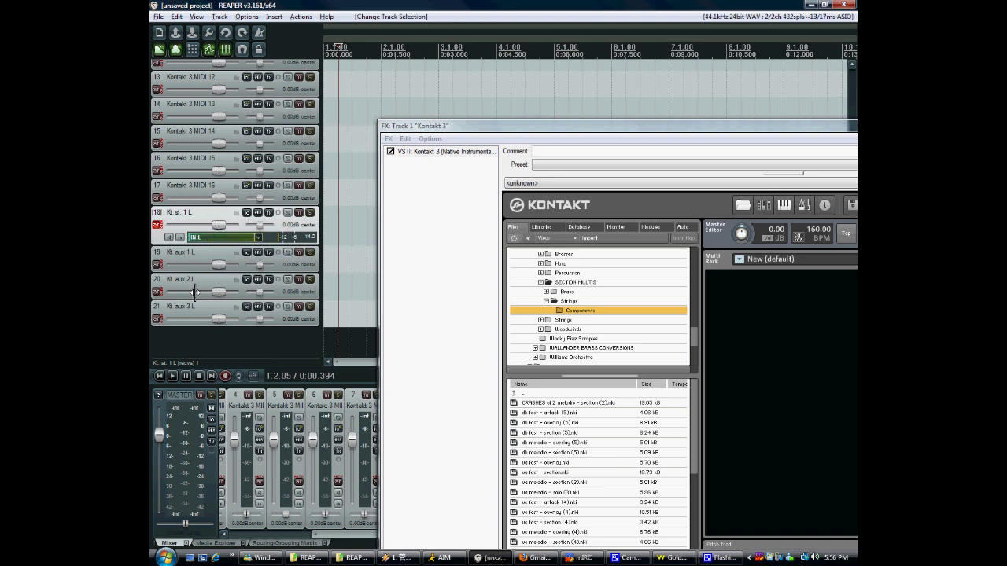
scroll(183, 278, up, 3)
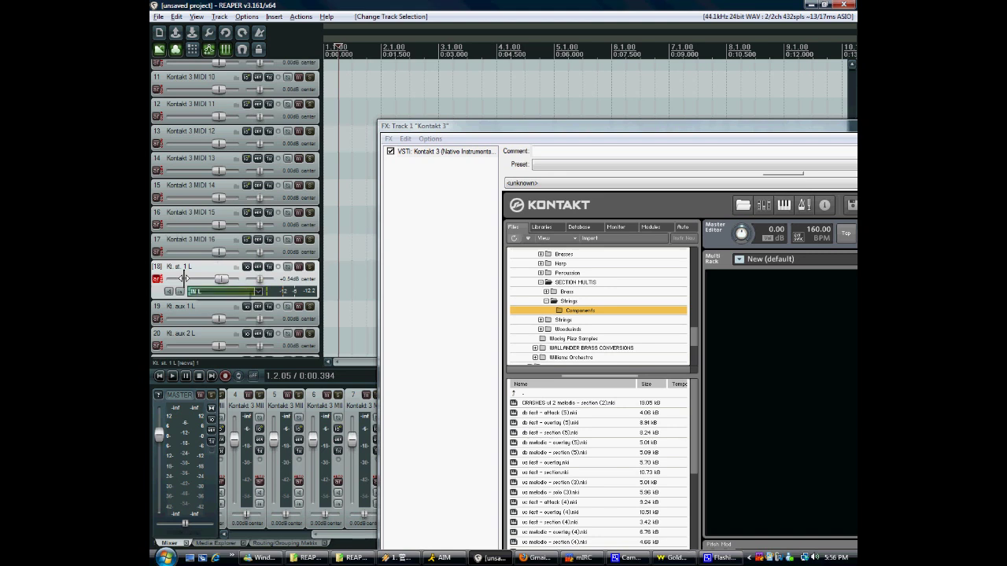
double_click(224, 277)
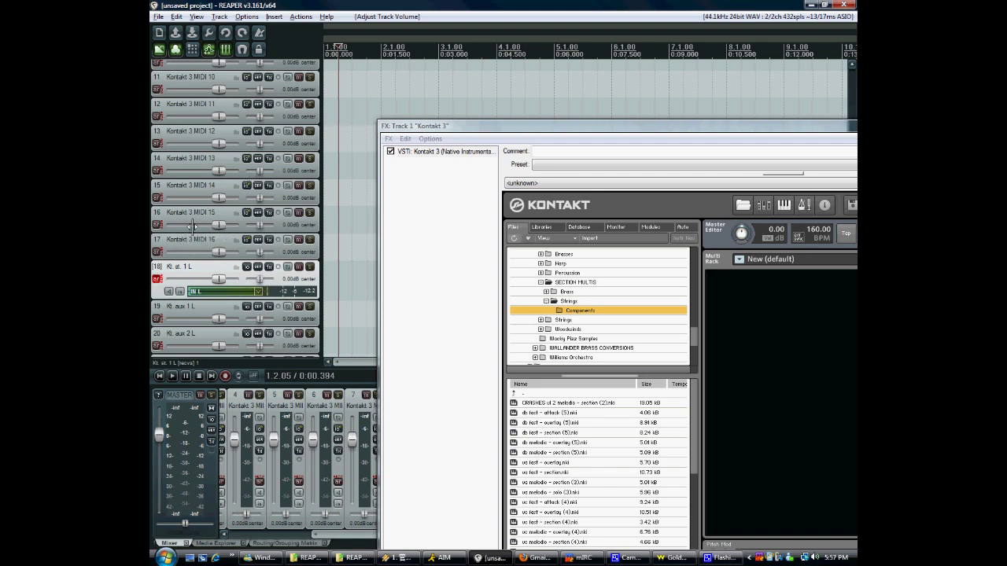
scroll(192, 236, down, 1)
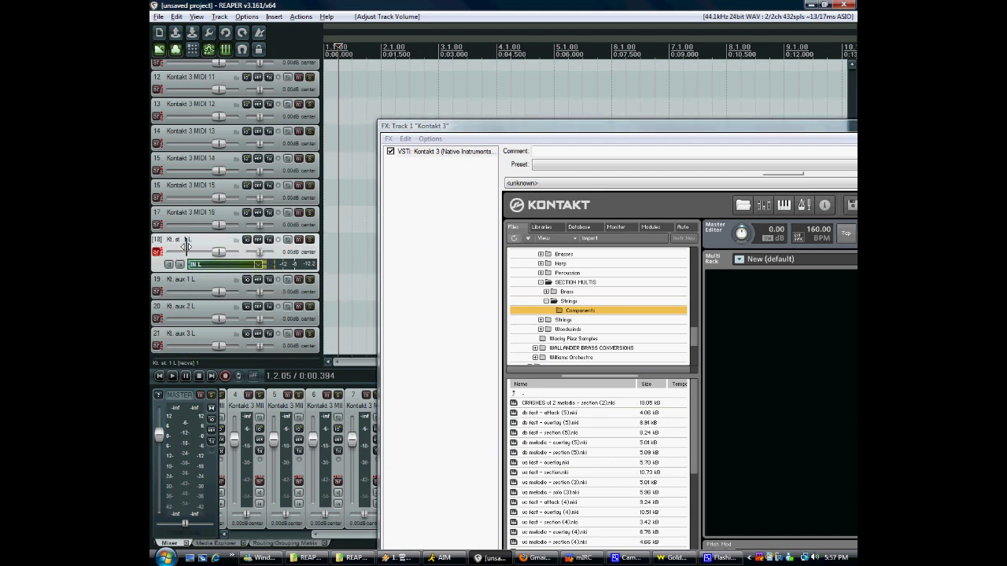
shift+click(170, 323)
Colour the four selected output tracks violet with a custom track colour
click(219, 16)
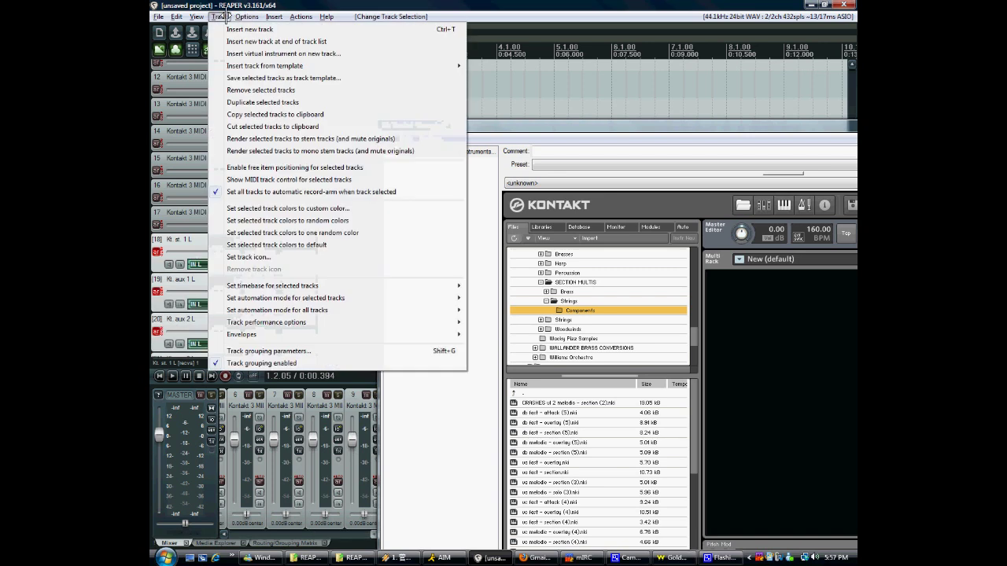
click(309, 208)
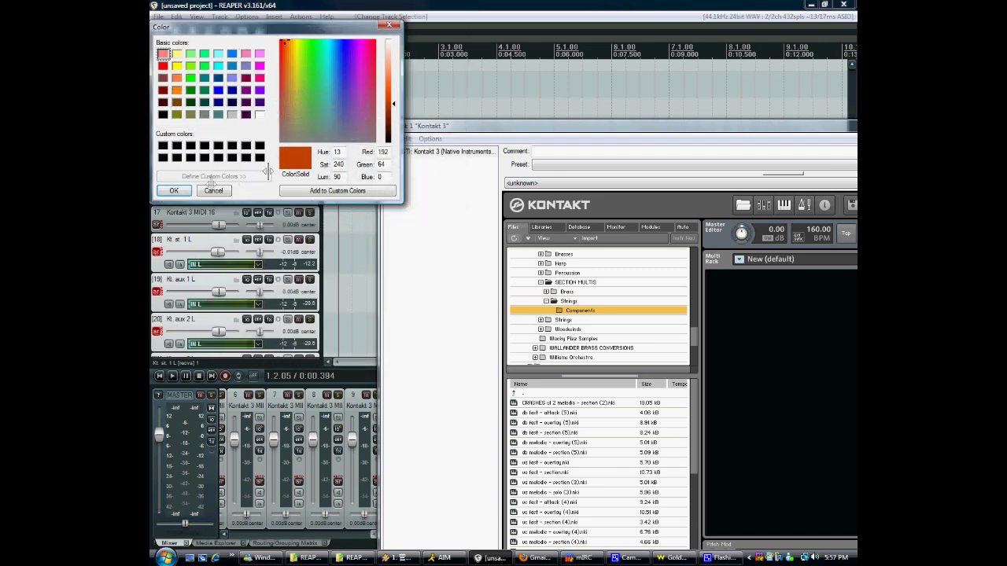
click(349, 52)
click(174, 190)
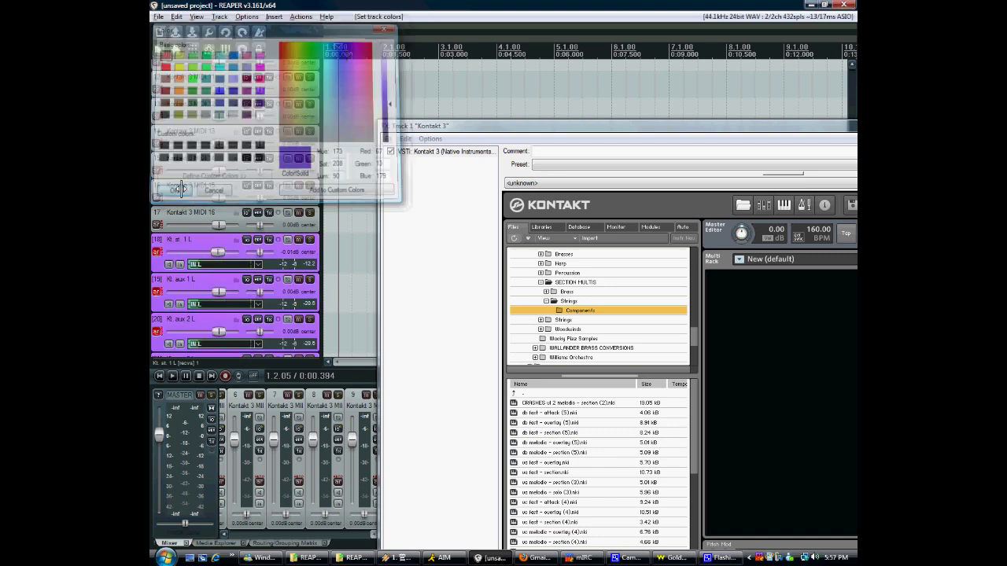
click(169, 211)
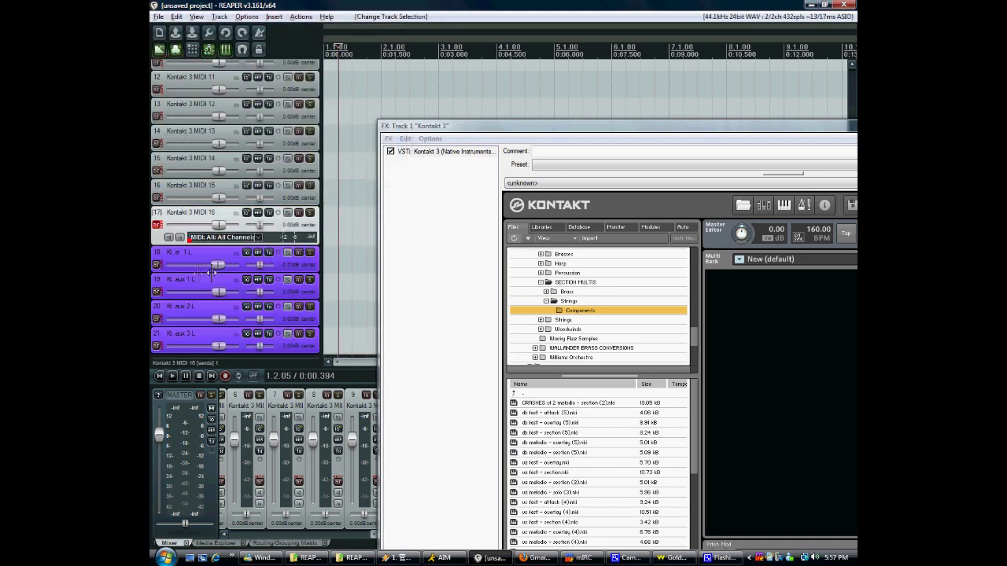
scroll(157, 250, up, 10)
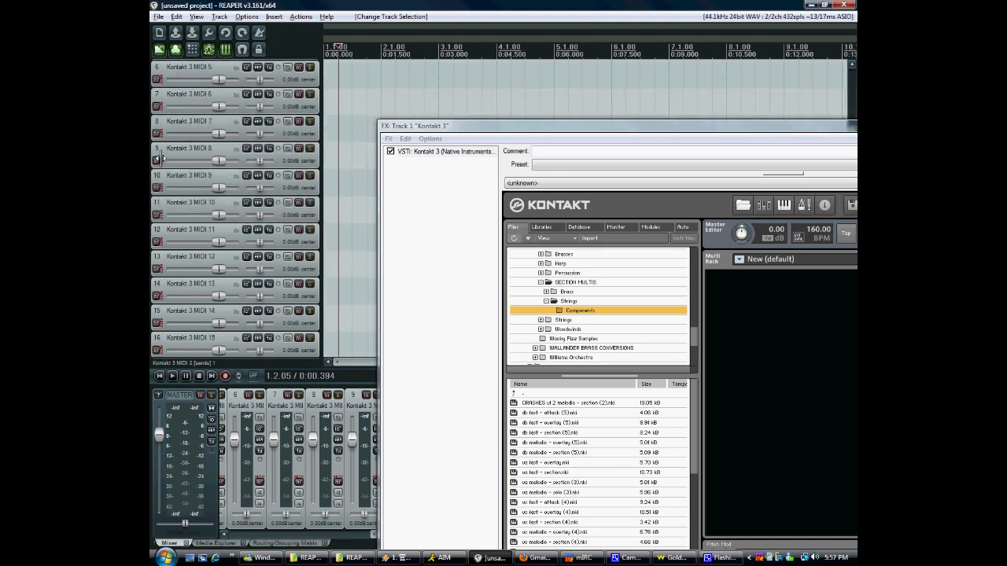
scroll(171, 222, down, 10)
Add an empty track, move it to the top, and make it a folder for all tracks
double_click(248, 338)
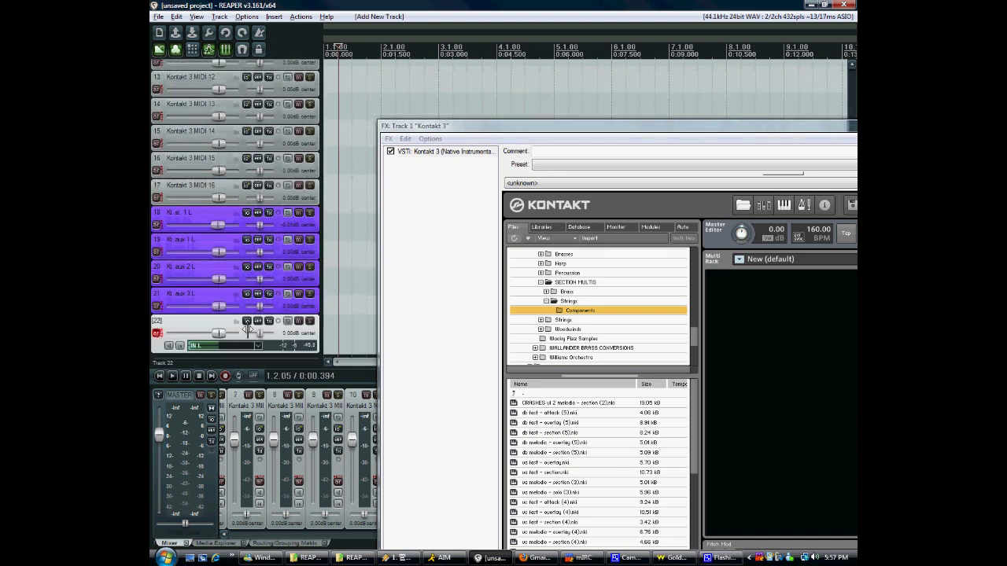
click(157, 305)
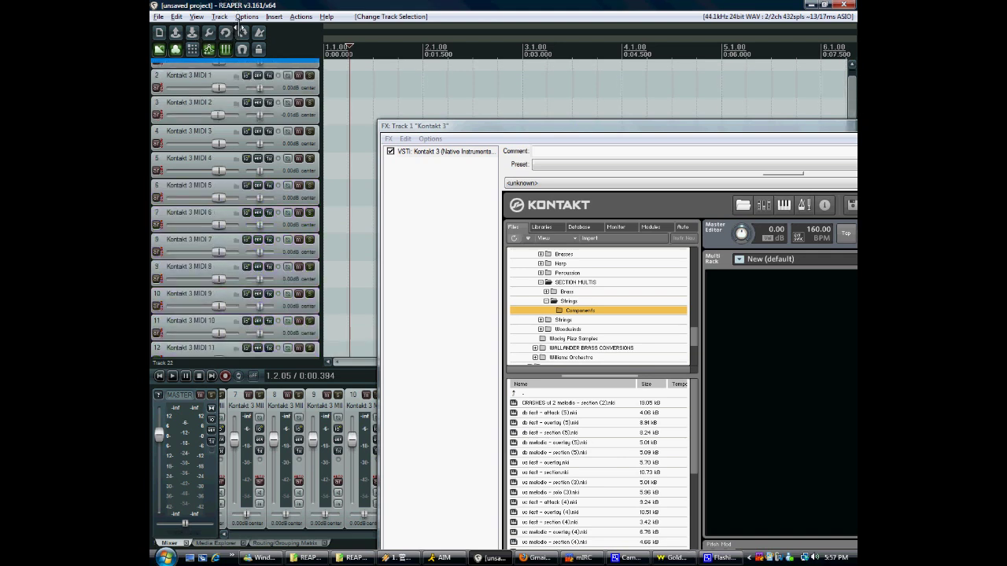
click(226, 51)
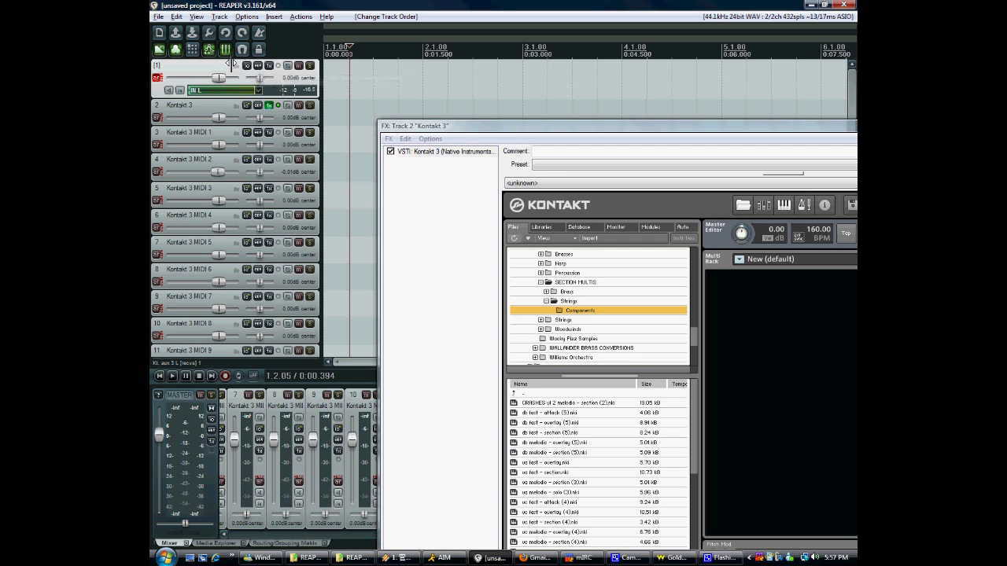
click(234, 68)
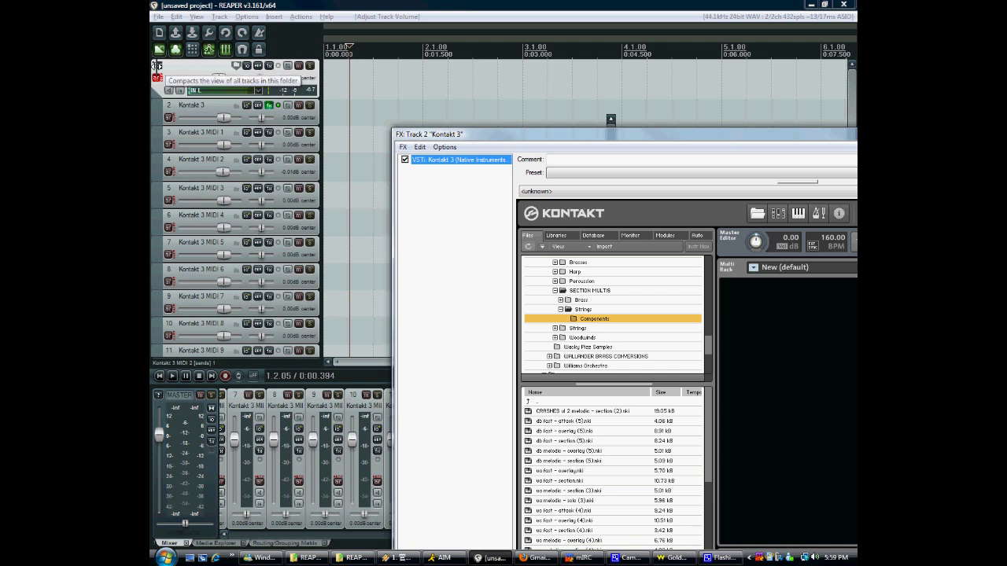
Compact the top folder so Kontakt 3, its 16 MIDI feeders and four outputs fit in view
click(157, 65)
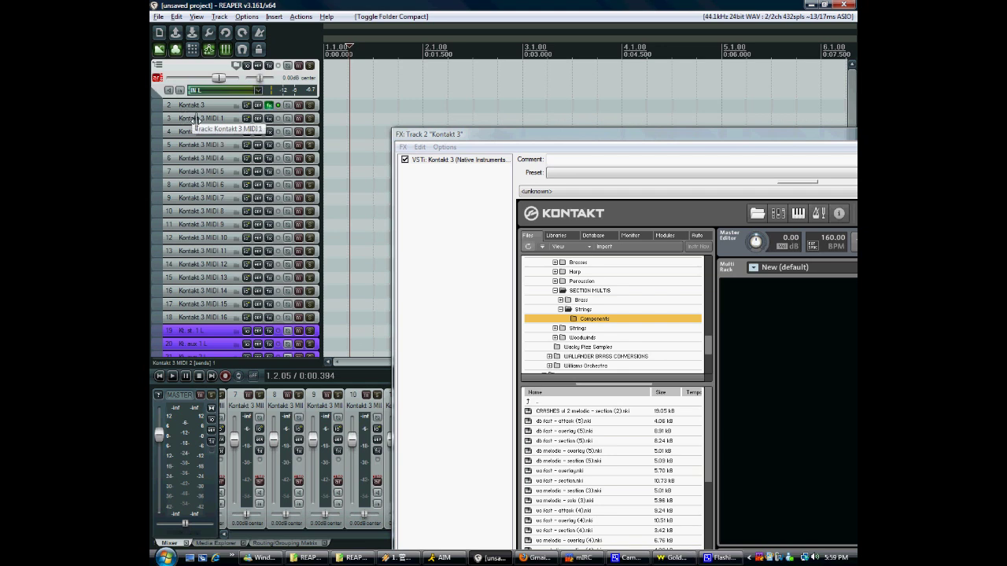
scroll(186, 315, down, 2)
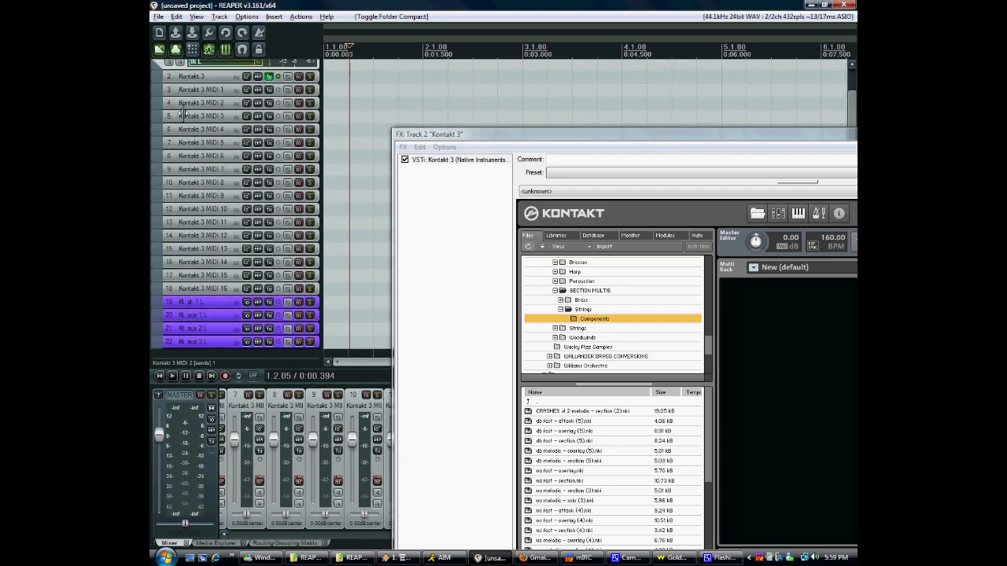
scroll(230, 290, up, 2)
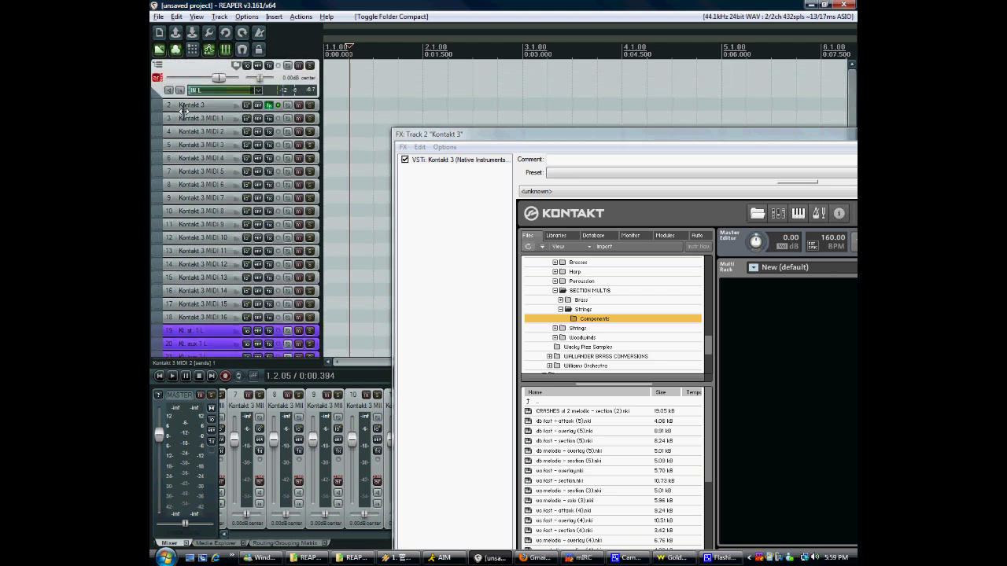
click(167, 66)
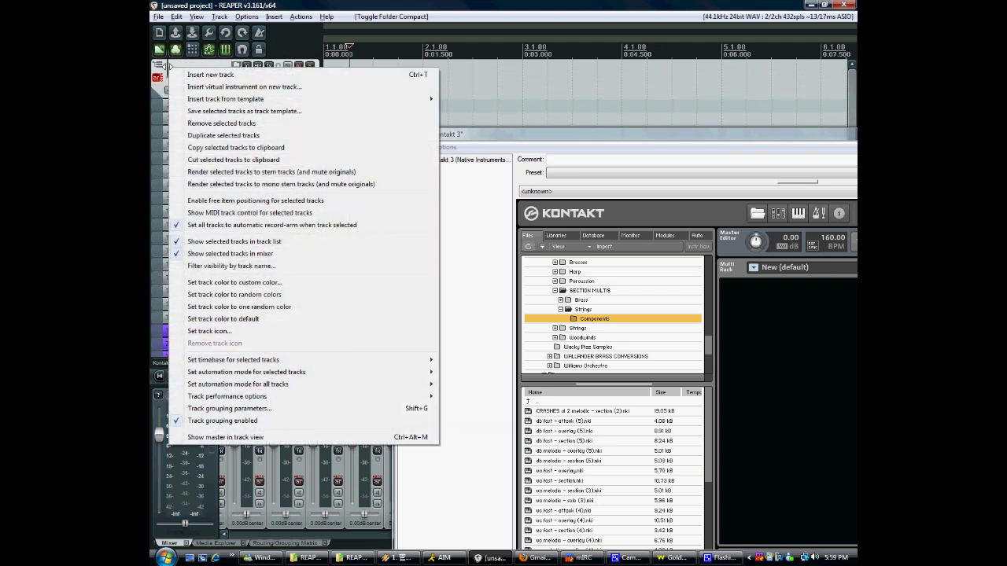
Cancel saving a track template, then insert a track from the Helix synth template
click(220, 111)
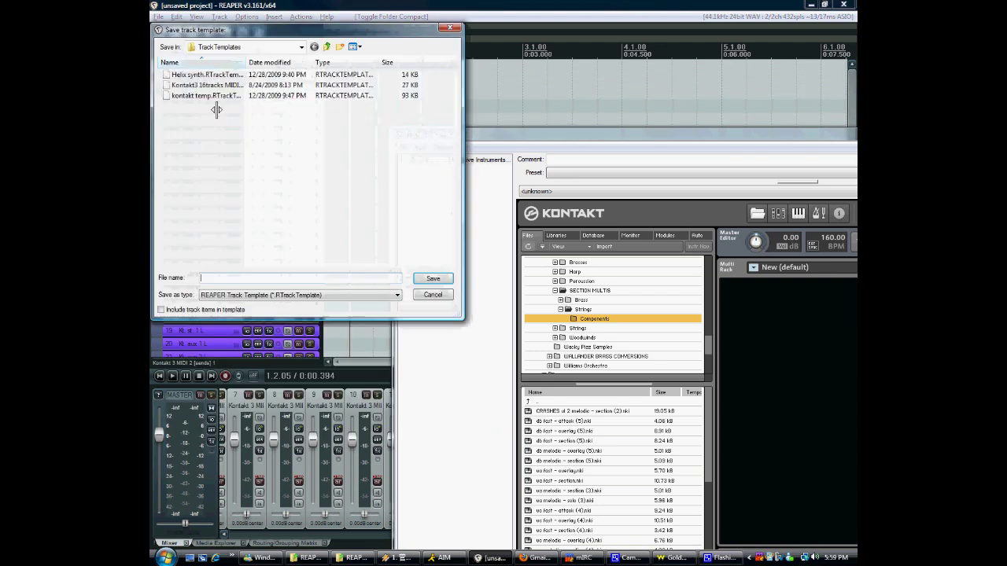
click(424, 293)
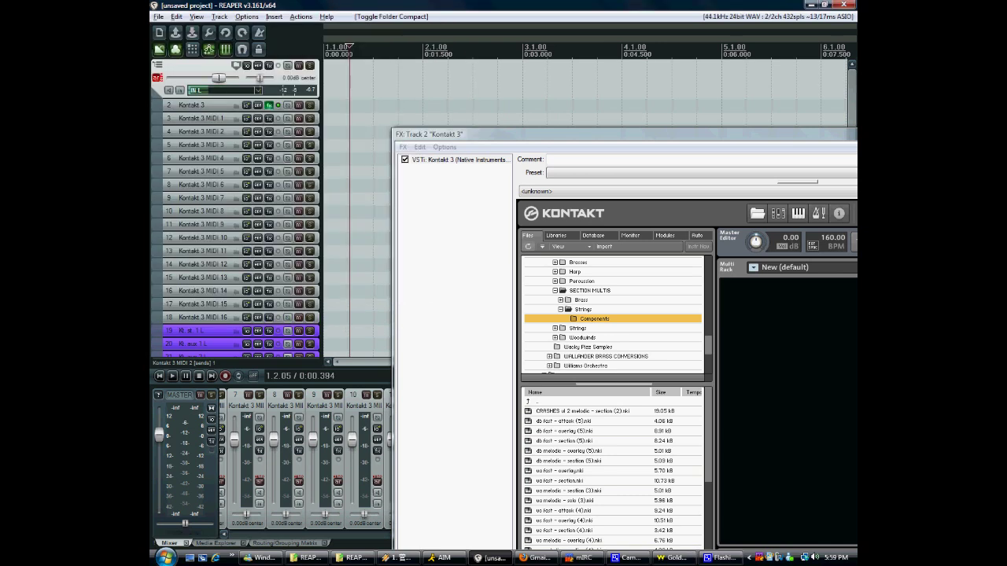
scroll(226, 268, down, 2)
right_click(185, 333)
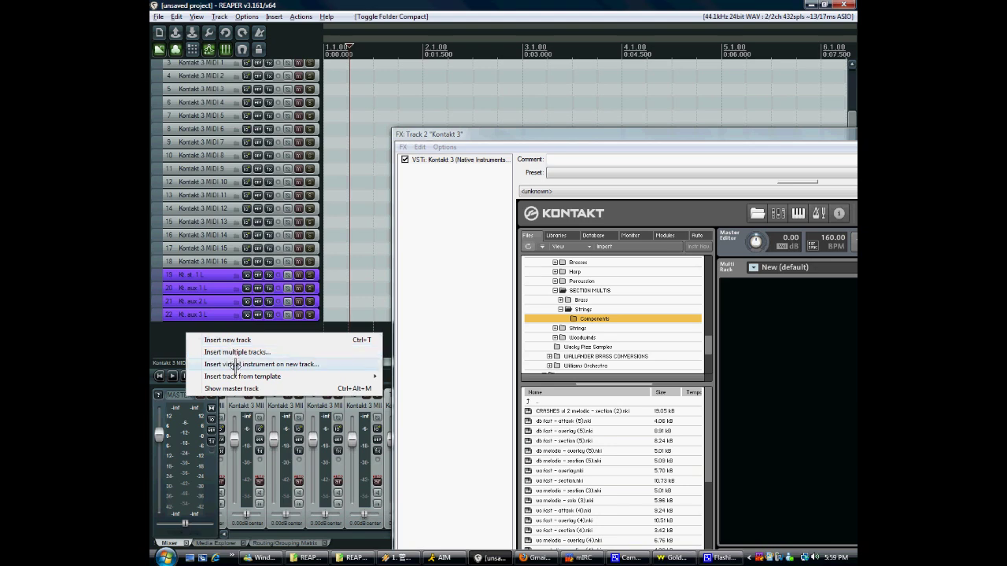
mouse_move(370, 376)
click(437, 394)
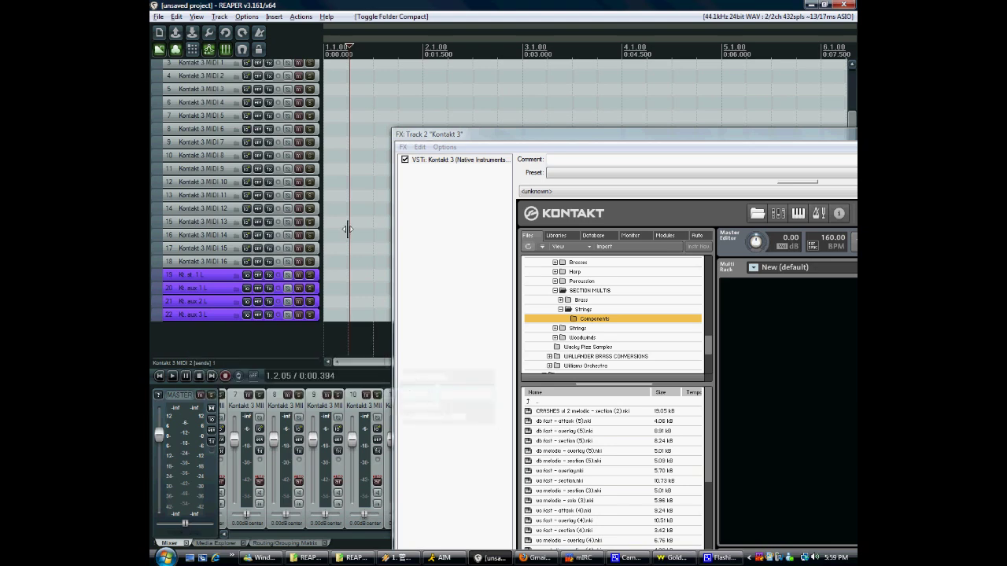